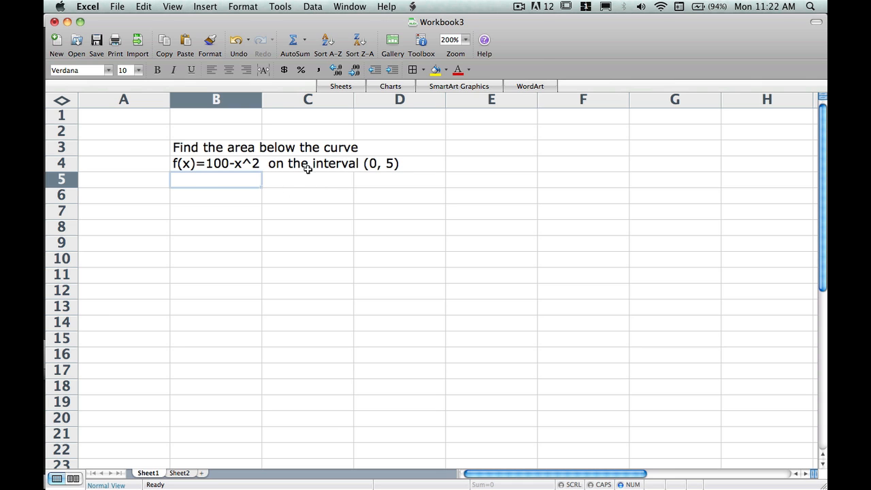
Switch to the Riemann Integral sketch in Sketchpad and rescale the vertical axis to about 110 so the whole curve shows
mouse_move(45, 487)
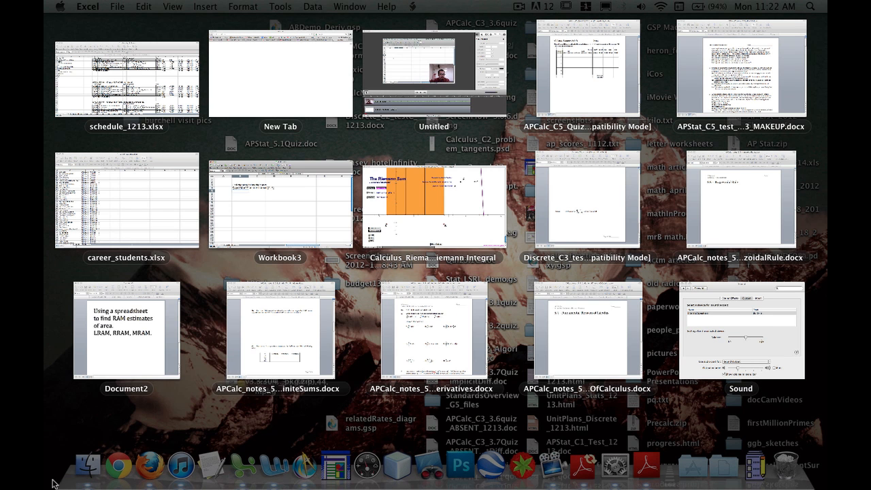
click(428, 185)
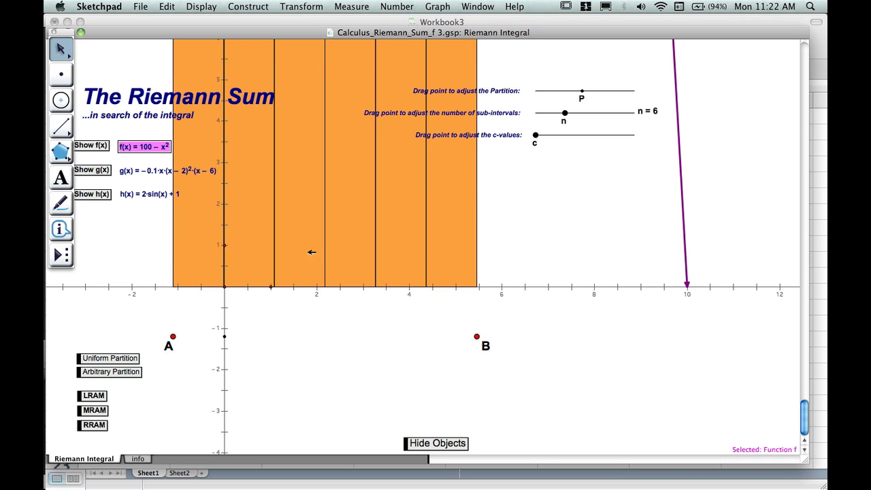
click(146, 260)
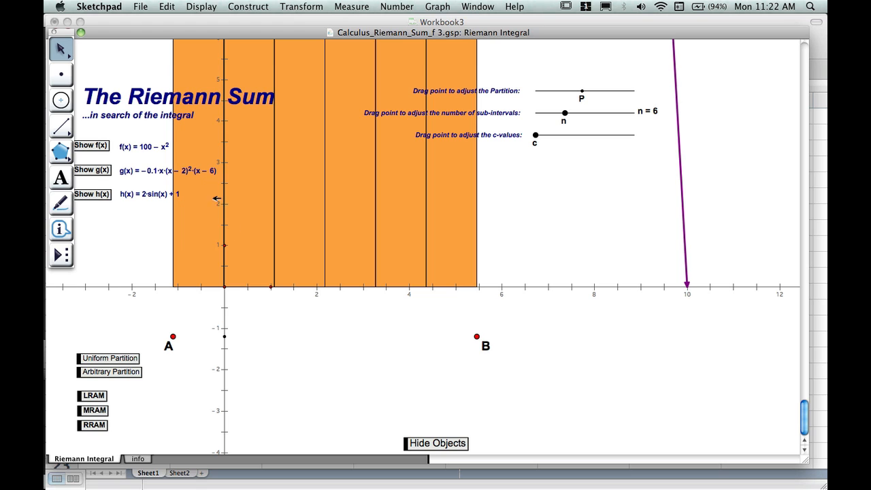
drag(226, 246, 225, 286)
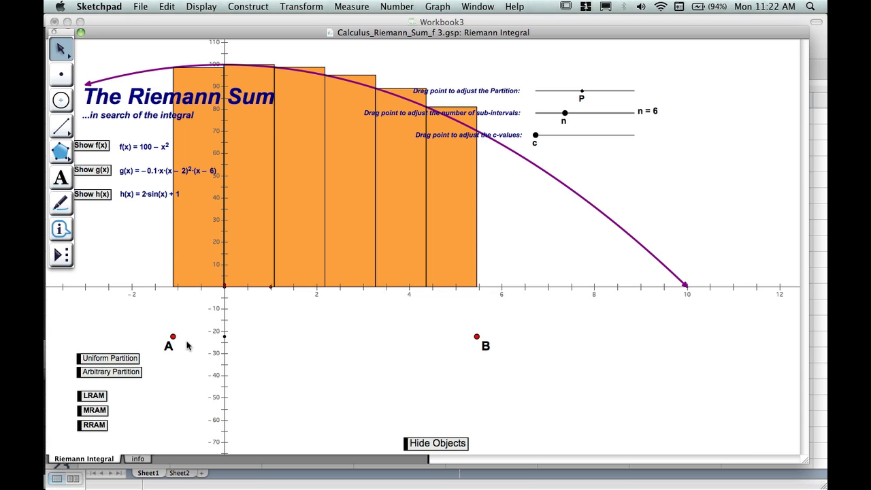
Move interval endpoint A to x = 0 and endpoint B to x = 5
drag(173, 336, 227, 345)
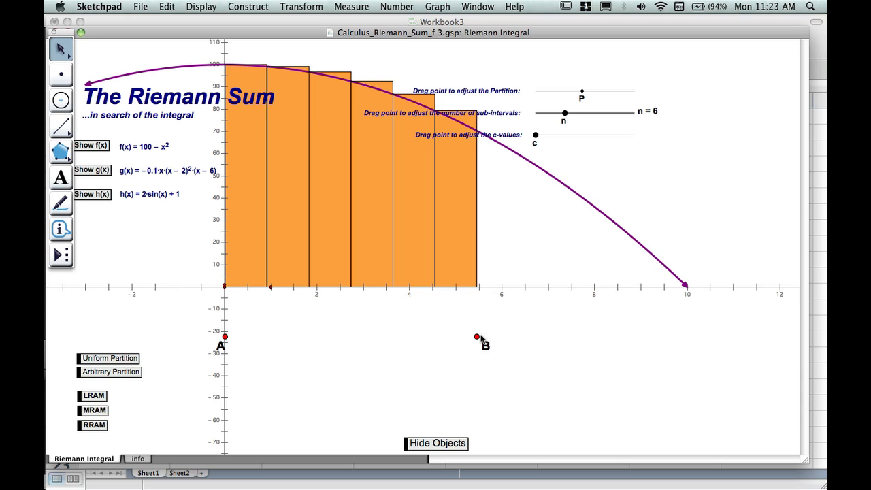
drag(479, 338, 462, 338)
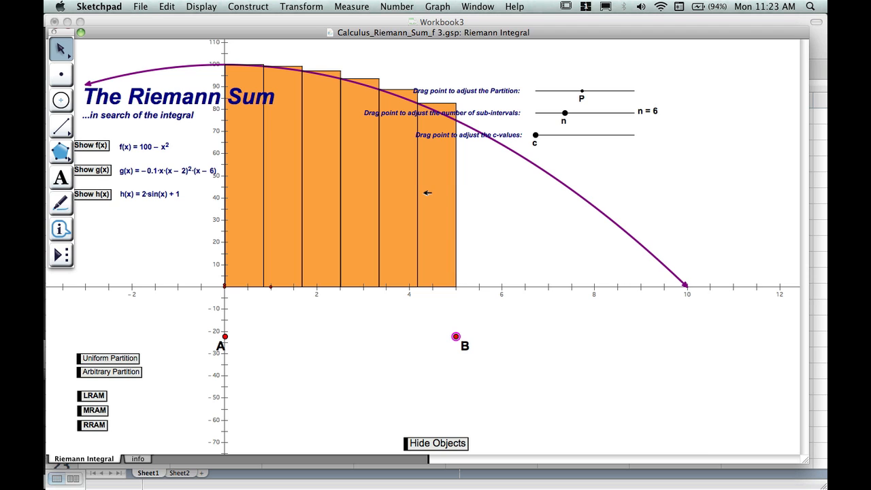
scroll(452, 110, left, 3)
scroll(453, 110, up, 1)
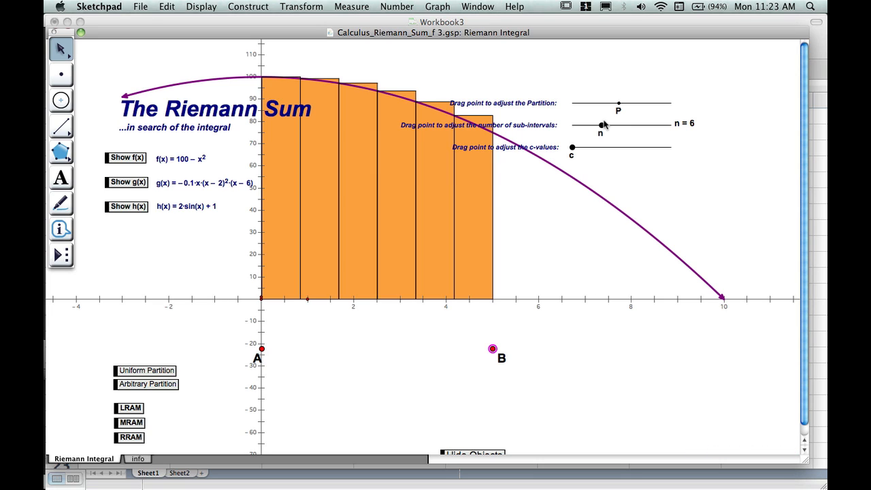
Move the c-values point to the far end of its slider for right-hand rectangles and back to the middle for midpoint rectangles
click(573, 147)
drag(575, 147, 685, 147)
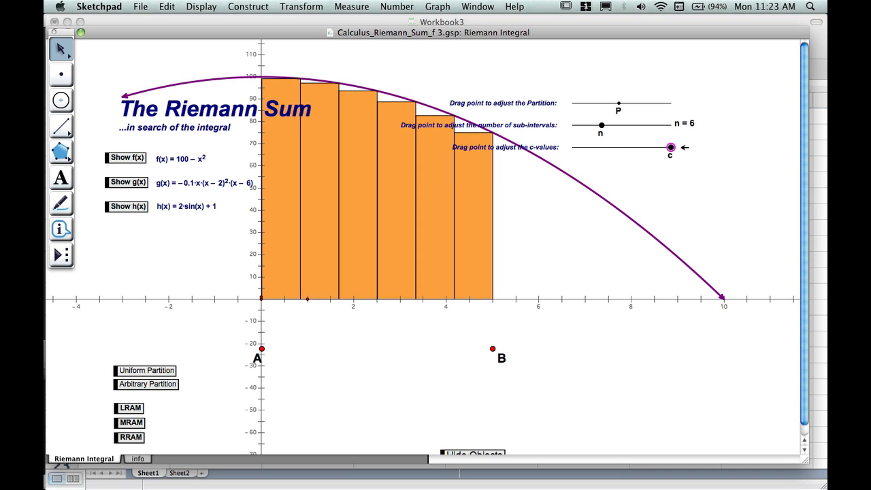
drag(680, 147, 625, 177)
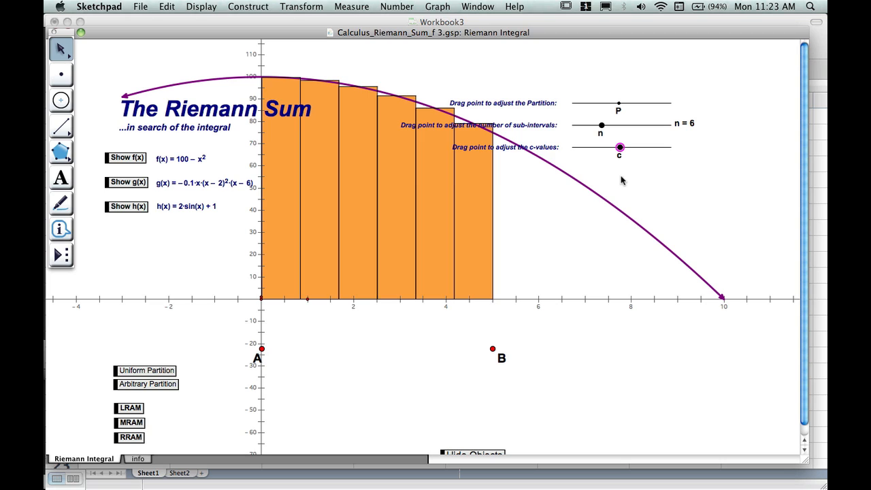
Raise the number of sub-intervals to 40 and sweep the c-values point along its slider, ending near the middle
click(609, 115)
drag(603, 127, 635, 125)
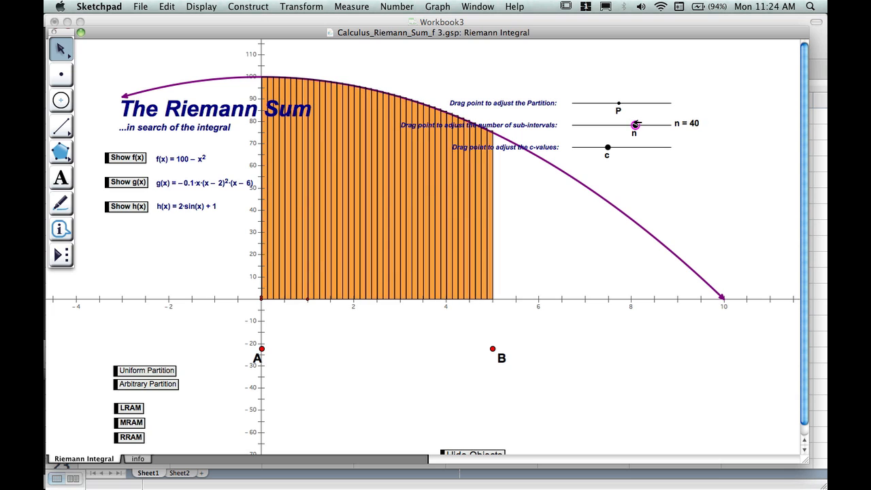
click(620, 187)
drag(602, 148, 681, 151)
drag(589, 146, 617, 147)
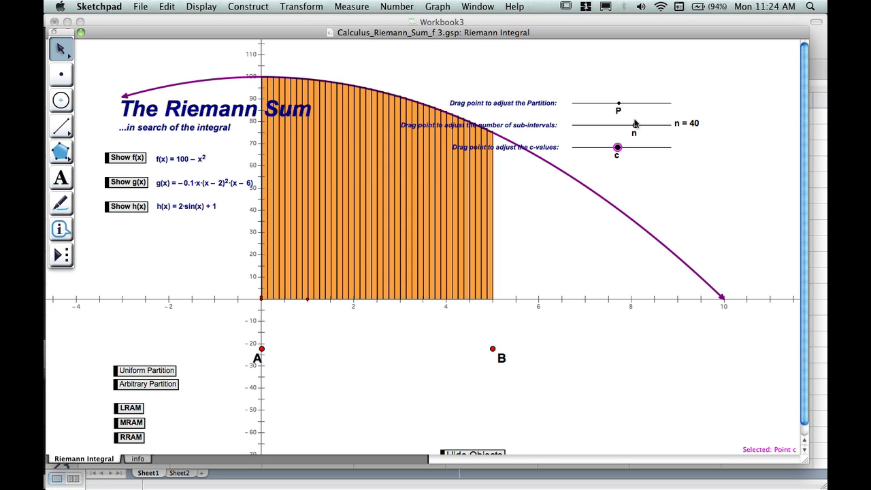
Raise the number of sub-intervals to 129 and bring it back to 6, keeping the c-values point near the middle
drag(635, 125, 655, 124)
click(637, 161)
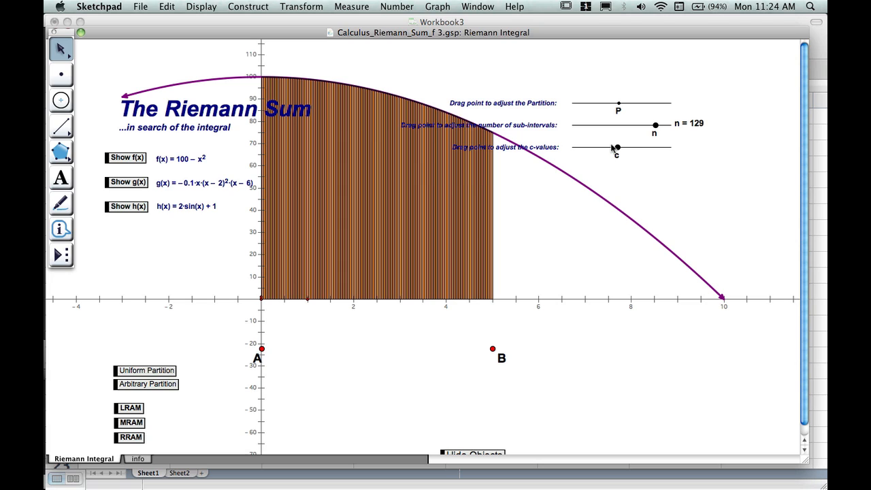
drag(618, 147, 603, 125)
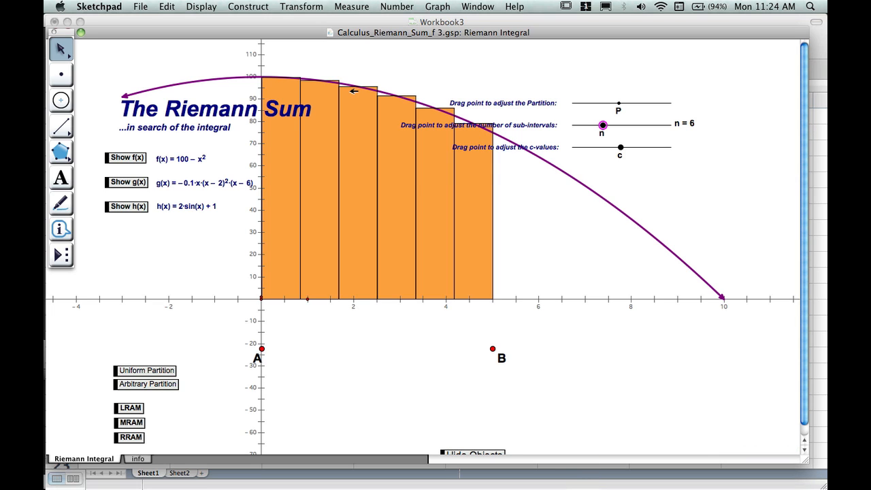
Shift the Riemann Sum title and its subtitle up and to the left, away from the rectangles
drag(214, 109, 155, 111)
drag(223, 115, 215, 103)
click(240, 153)
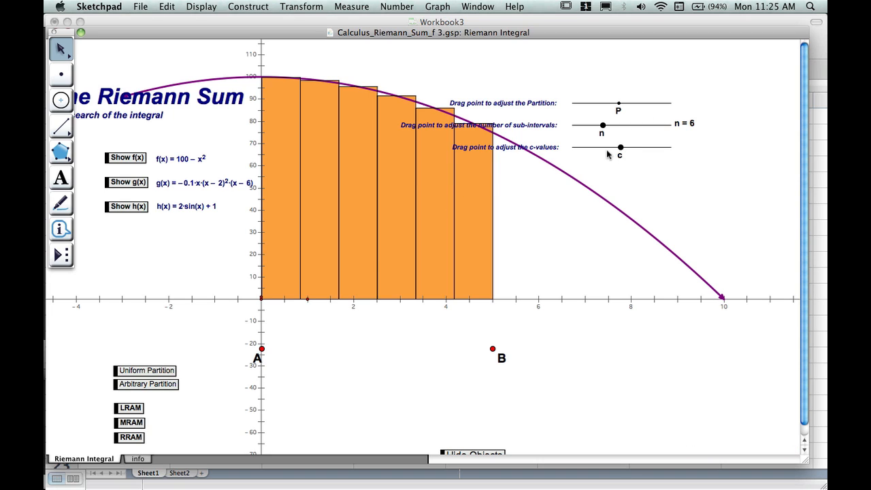
Switch back to Workbook3 in Excel and paste the table with n, LRAM[n], MRAM[n] and RRAM[n] columns at cell B6
click(825, 234)
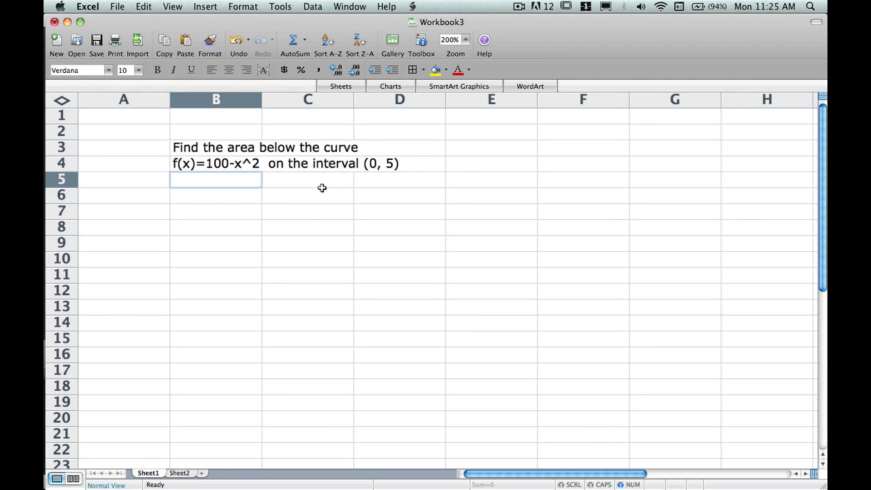
click(209, 196)
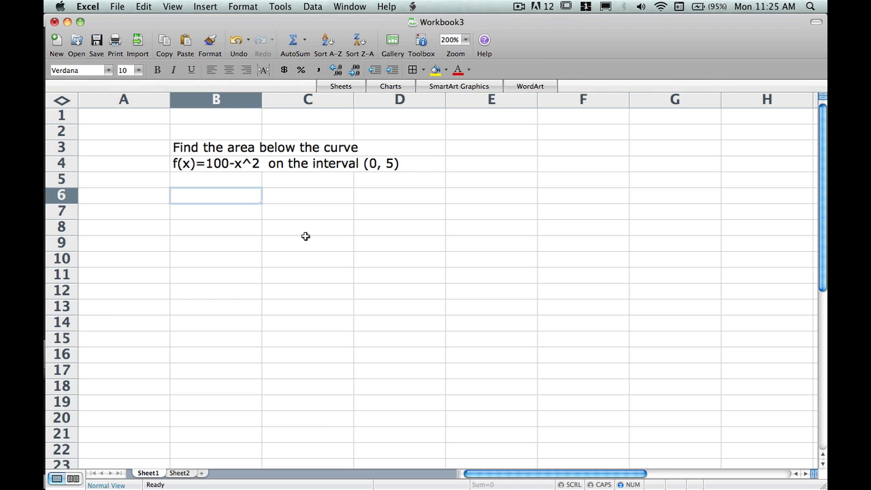
key(super+n)
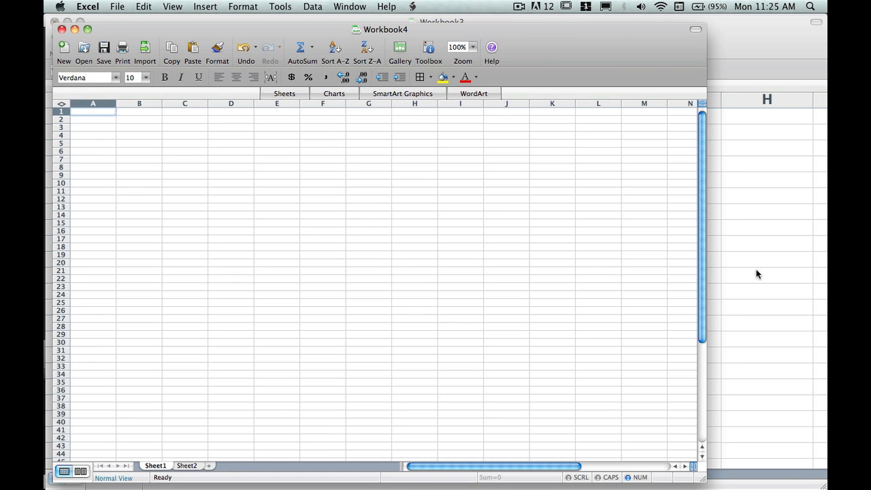
click(757, 273)
key(super+v)
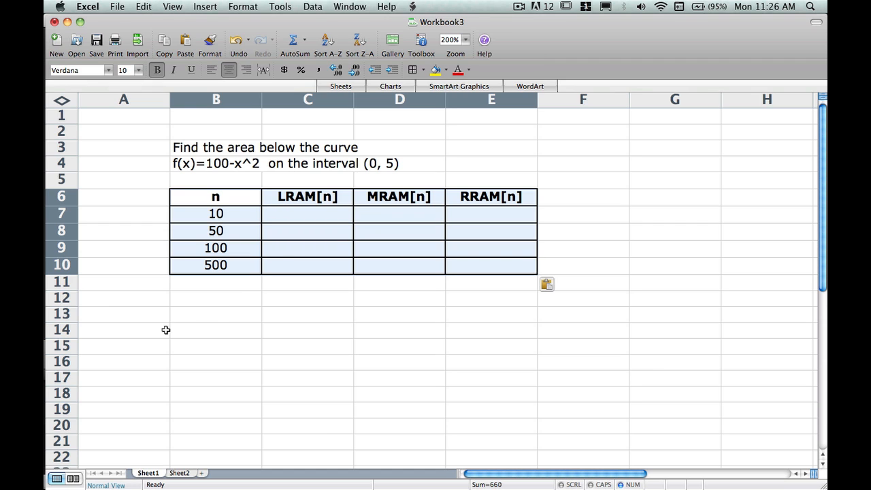
Enter the label "width" in cell B14 and the value .5 in C14
click(204, 327)
scroll(204, 327, down, 2)
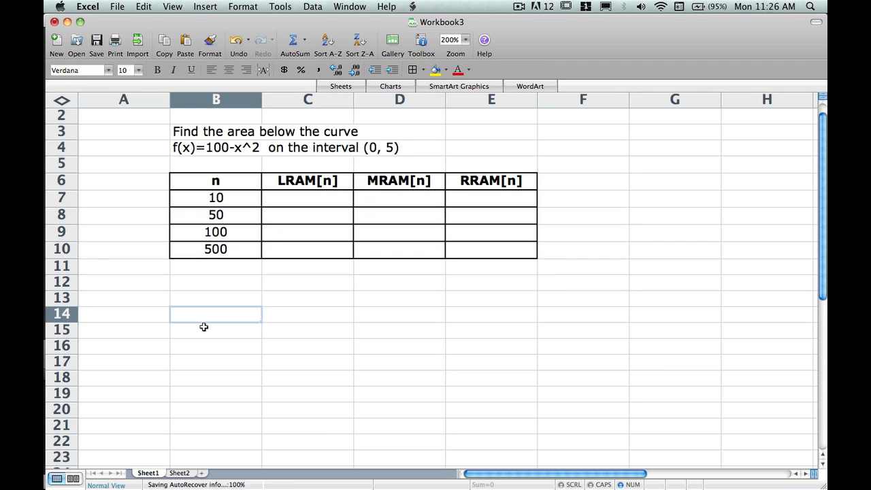
scroll(297, 289, up, 1)
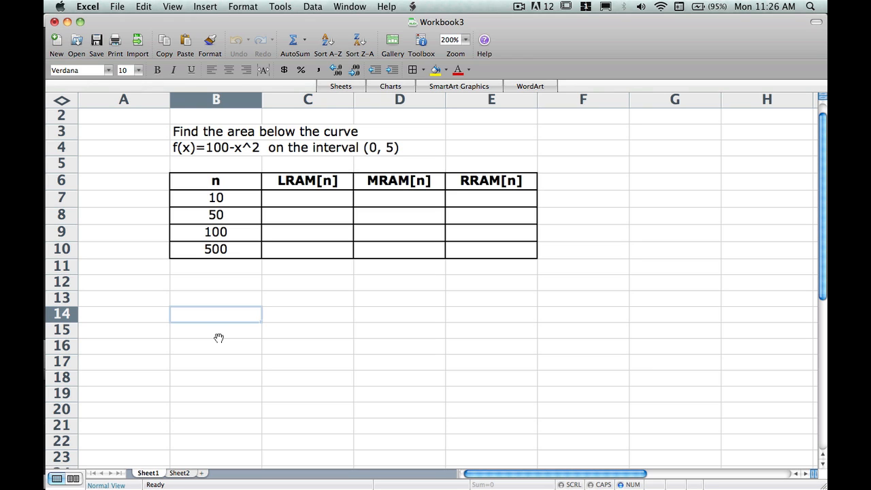
text(width)
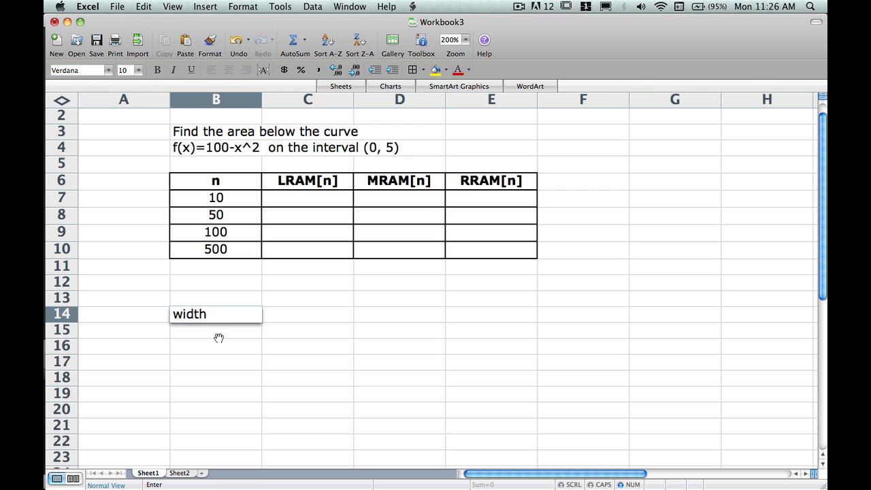
key(Tab)
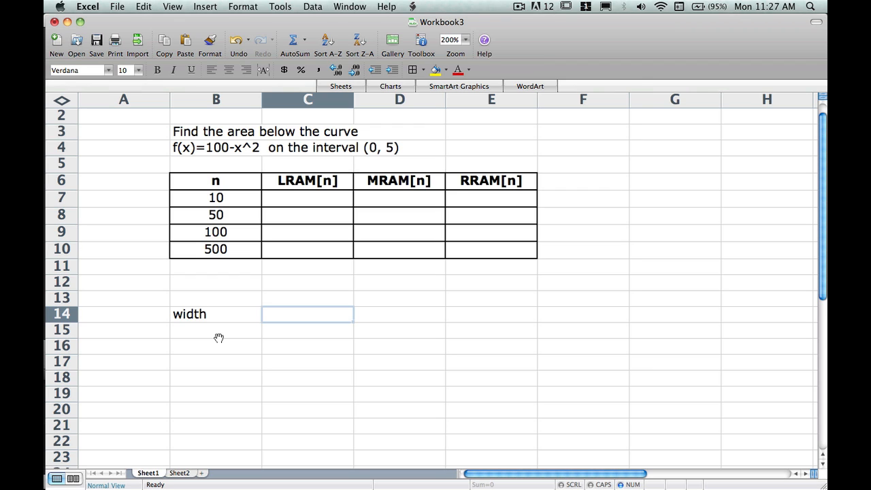
text(.5)
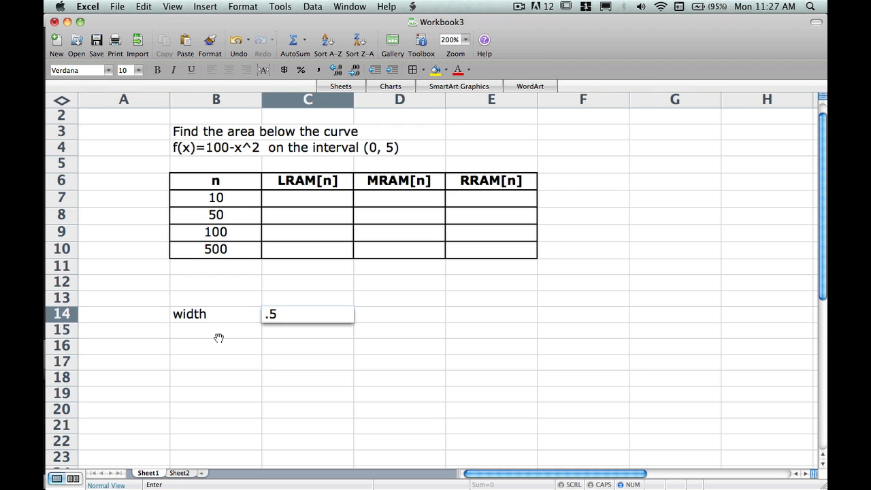
key(Up)
Enter the label "interval" in cell B13
key(Left)
key(Right)
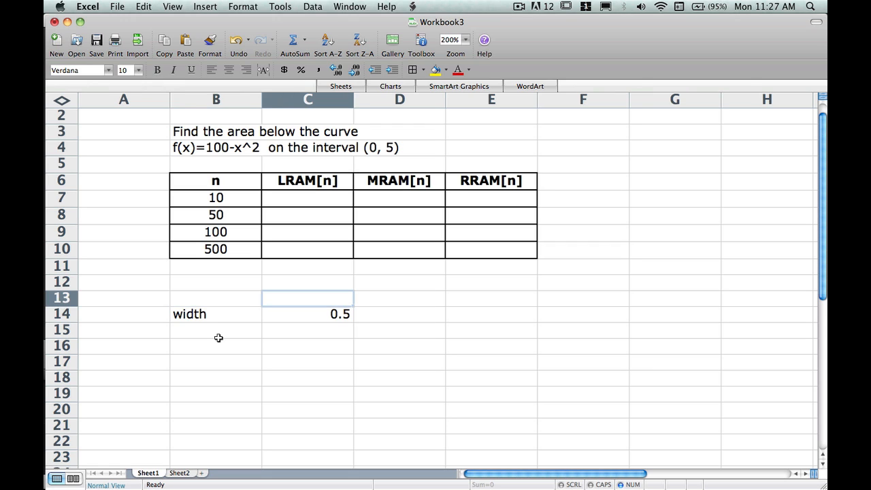
key(Left)
text(inter)
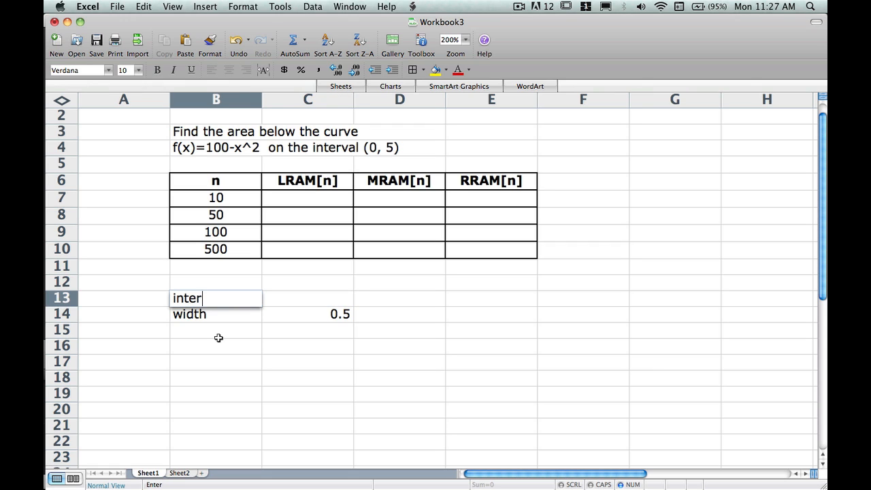
text(val)
key(Right)
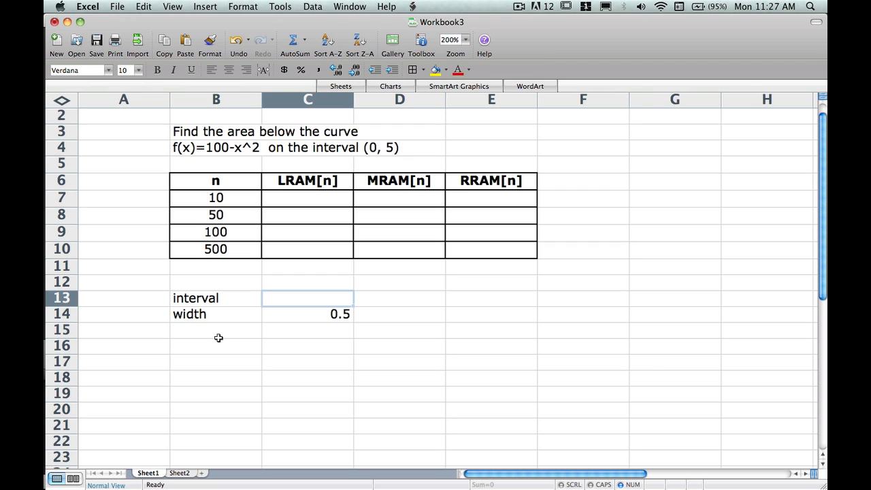
text(5)
key(BackSpace)
key(Left)
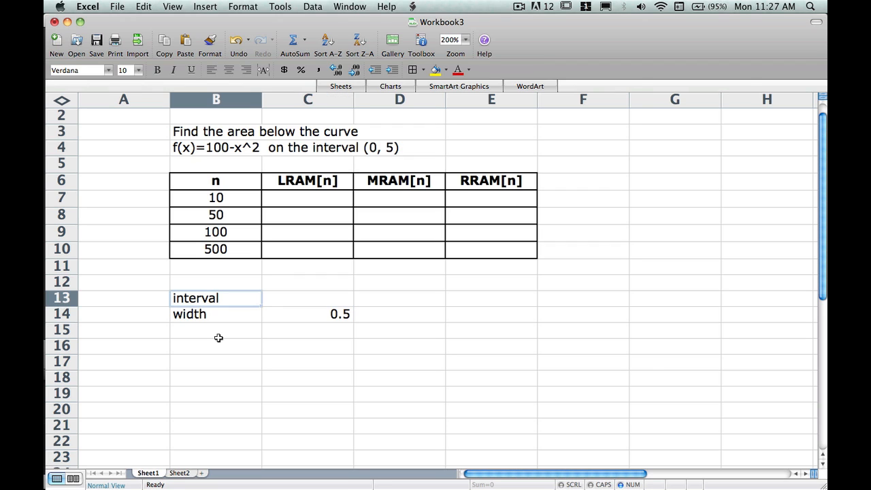
Enter the interval endpoints in row 13: label a in B13 with 0 in C13, and label b in D13 with 5 in E13
text(a)
key(Right)
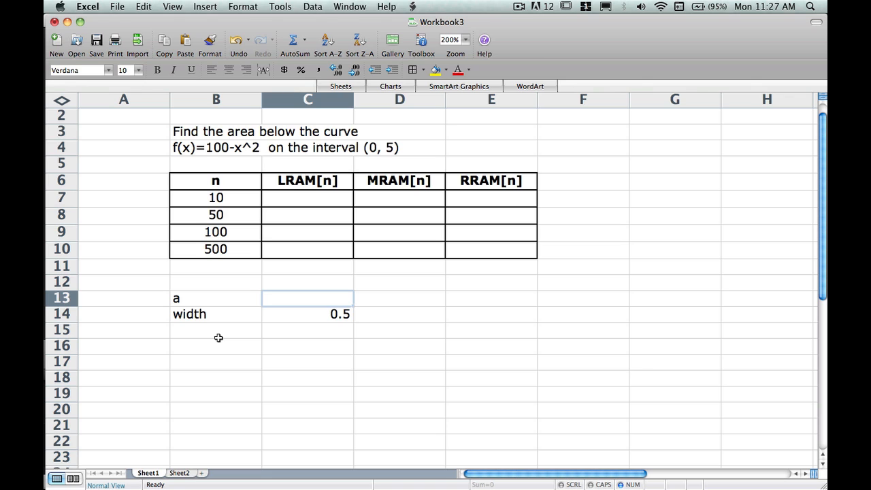
text(0)
key(Right)
text(b)
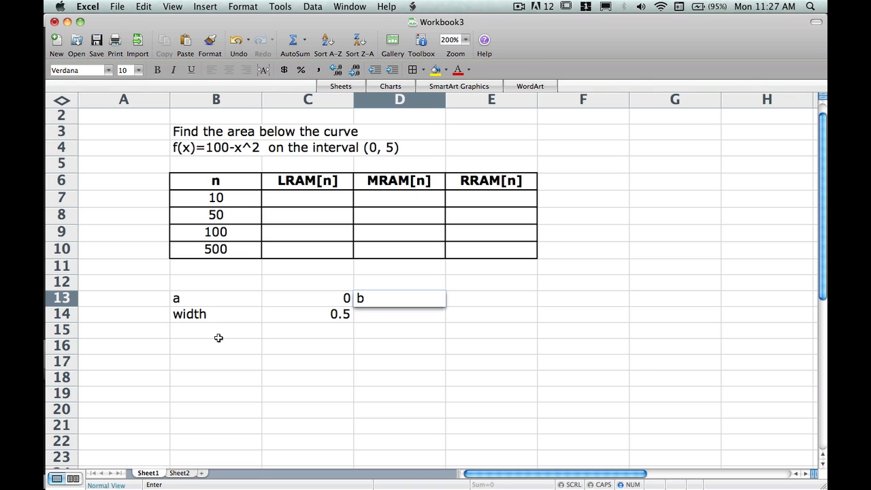
key(Right)
text(5)
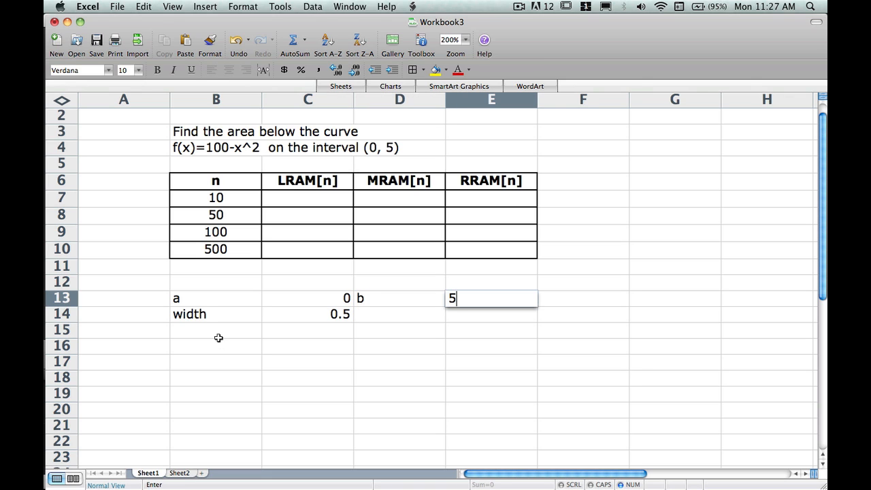
key(Down)
Replace the width value in C14 with the formula =(E13-C13)/G13
key(Left)
key(Left)
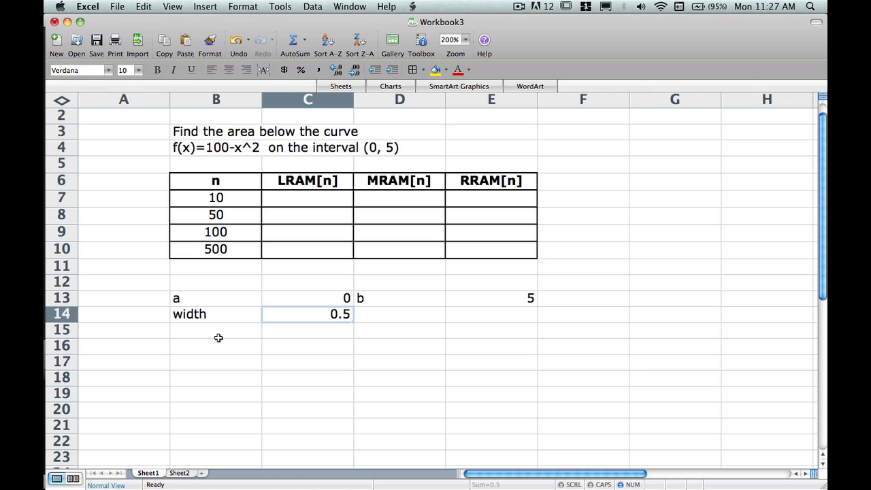
text(-)
key(BackSpace)
text(=)
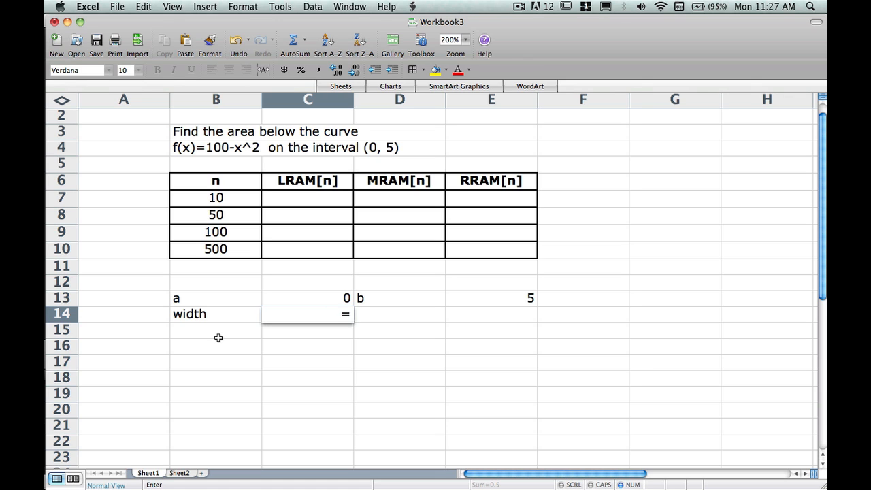
click(488, 299)
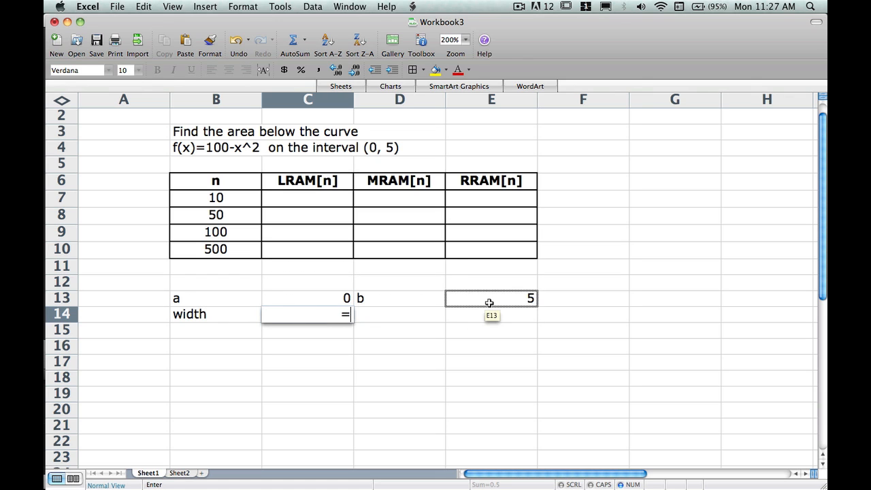
text(-)
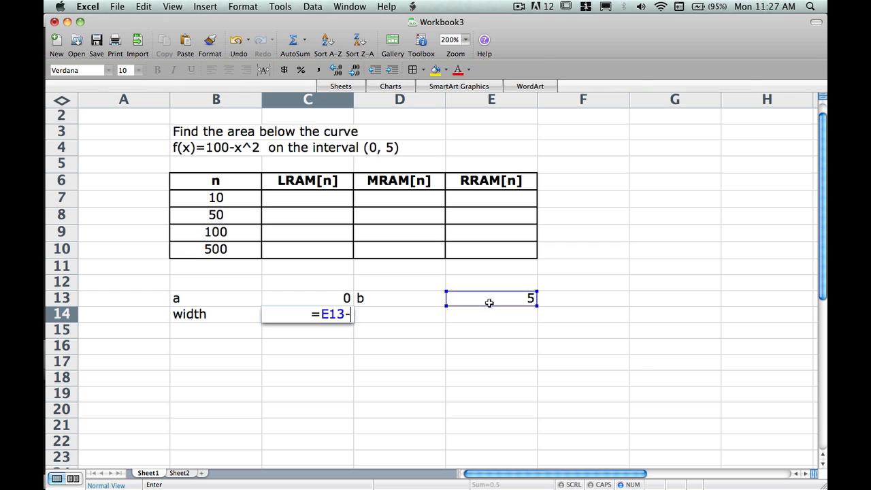
click(343, 298)
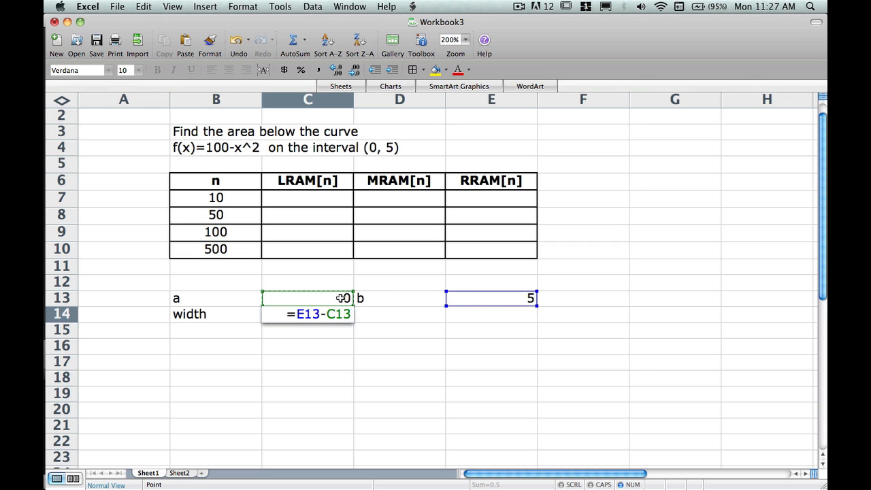
click(296, 315)
text(()
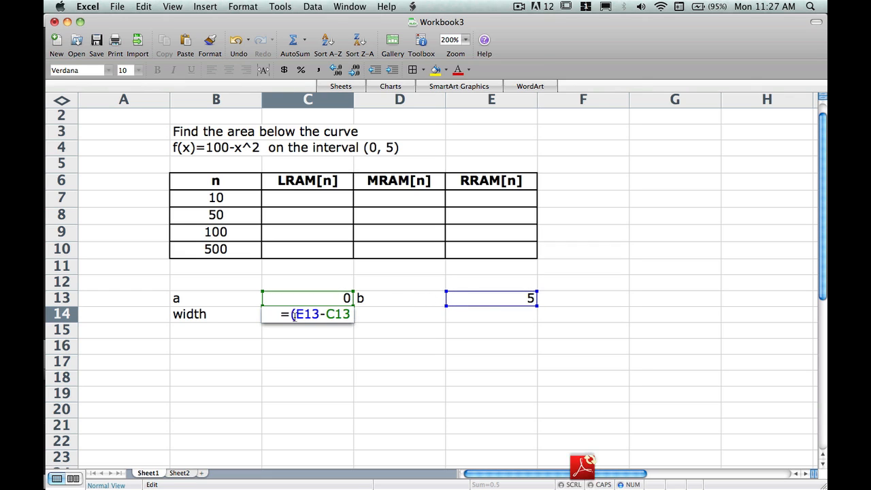
click(347, 315)
text())
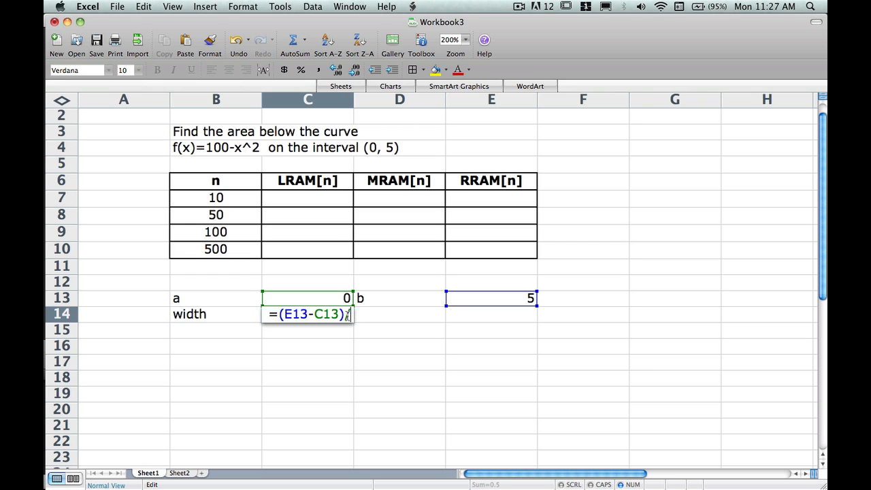
text(/)
click(657, 298)
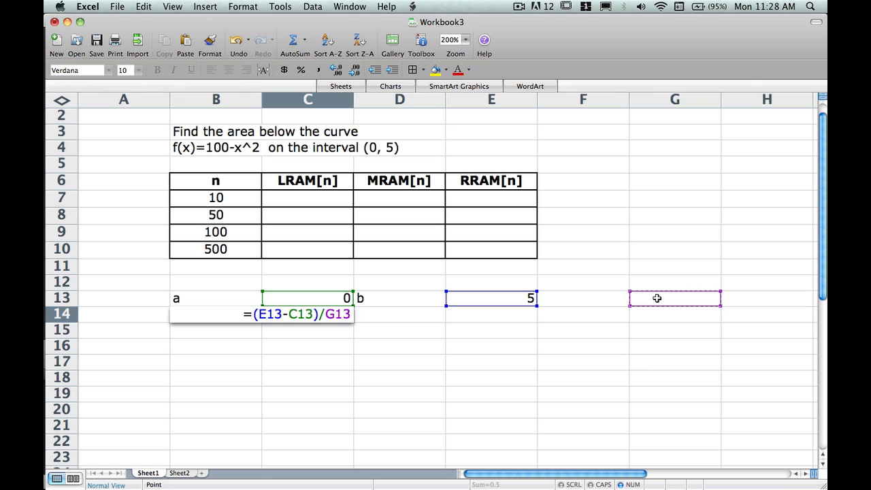
key(Return)
Enter 10 in cell G13 and the label "n (number of sub-int)" above it in G12
click(657, 298)
text(1)
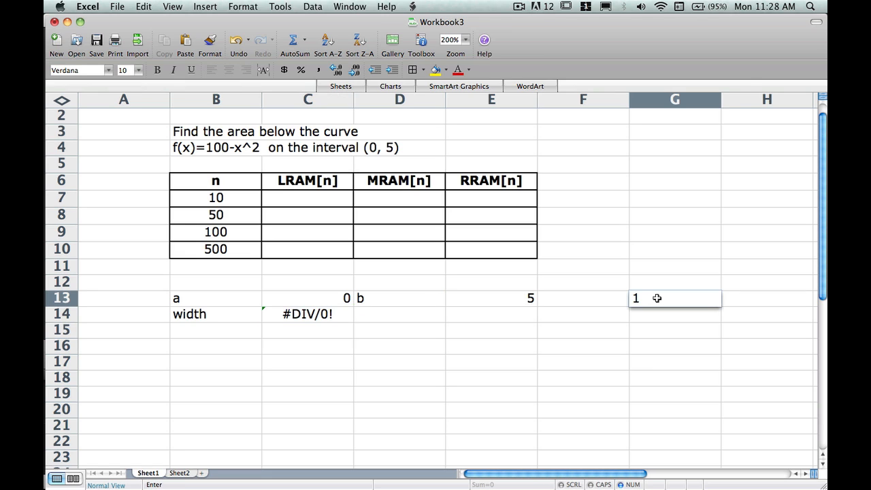
text(0)
key(Up)
text(n()
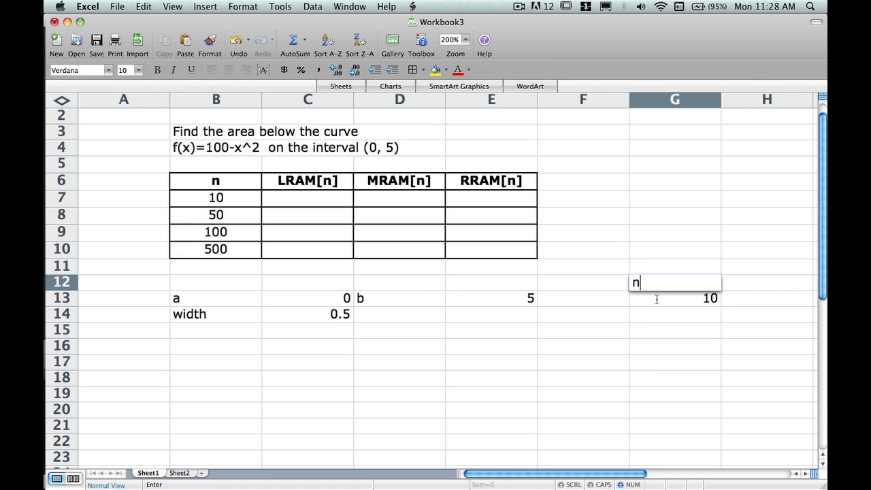
key(BackSpace)
key(BackSpace)
text(n (number of sub)
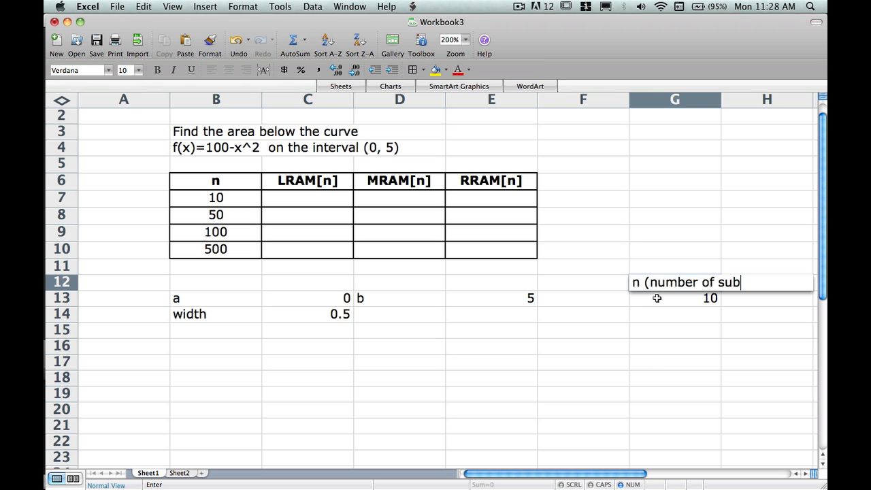
text(0)
key(BackSpace)
text(-int))
key(Return)
key(Down)
key(Left)
key(Left)
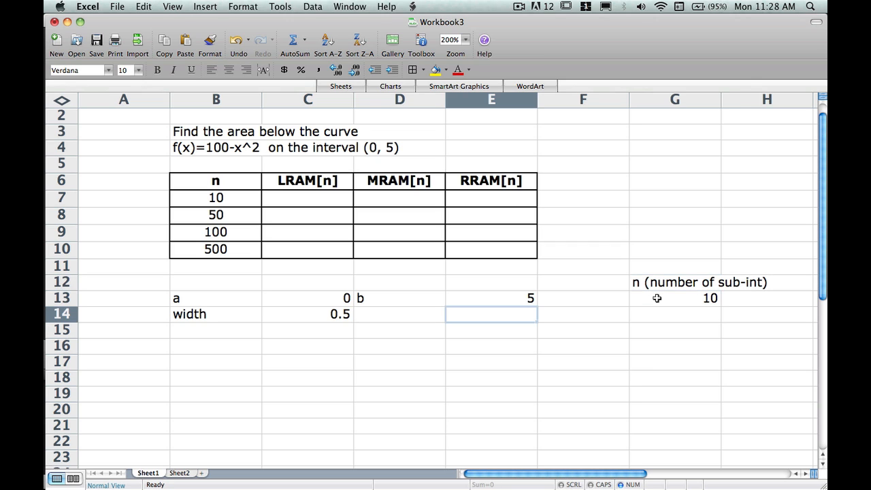
scroll(657, 298, down, 3)
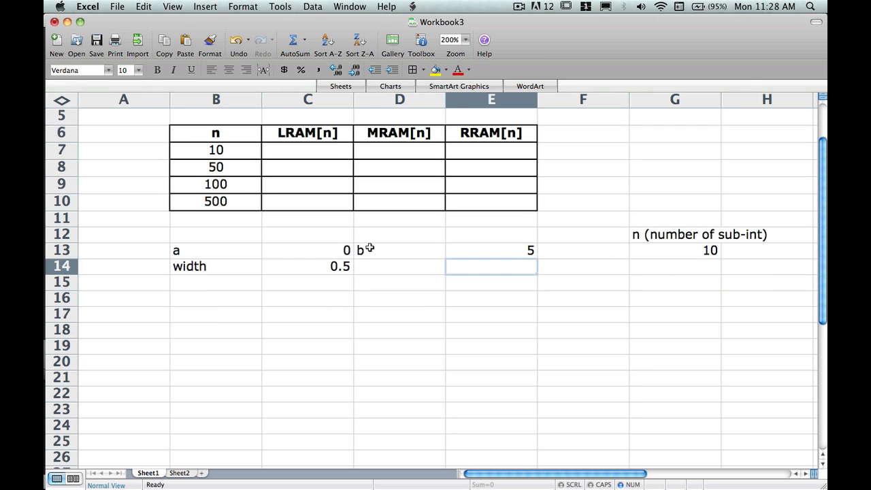
drag(227, 249, 270, 251)
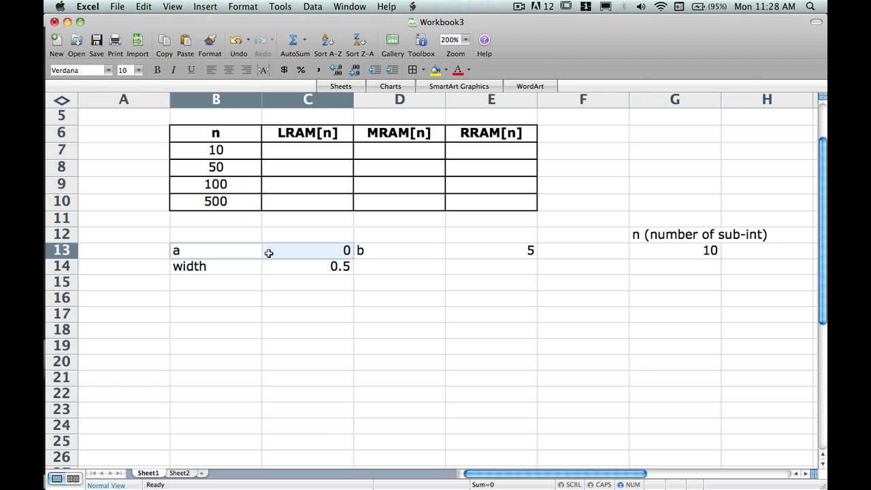
click(269, 285)
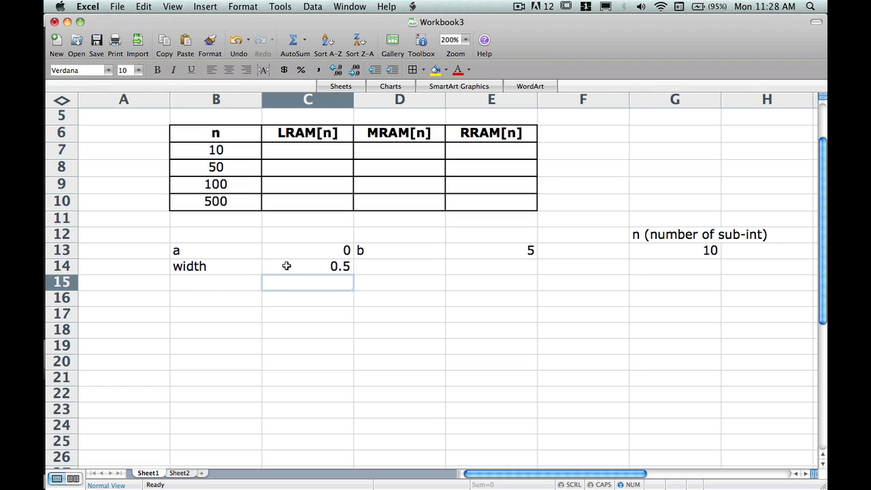
click(287, 266)
click(254, 281)
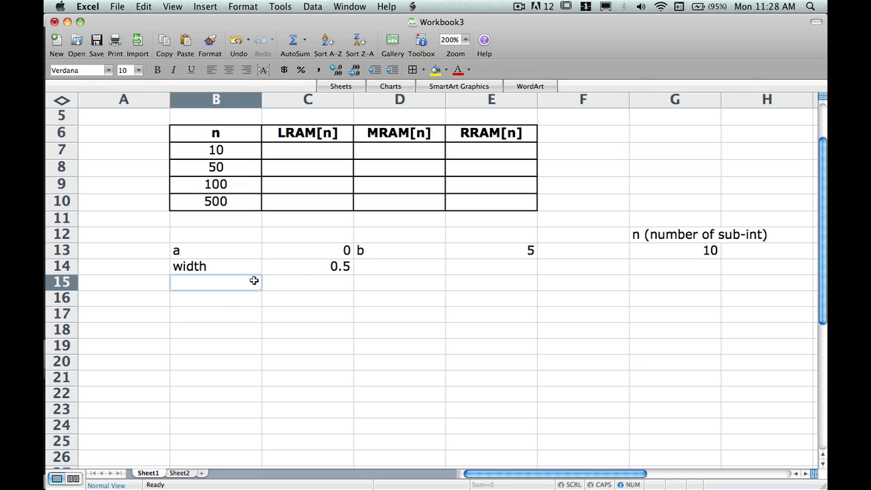
Enter 1 in cell A18 as the first sub-interval number
key(Return)
key(Return)
key(Return)
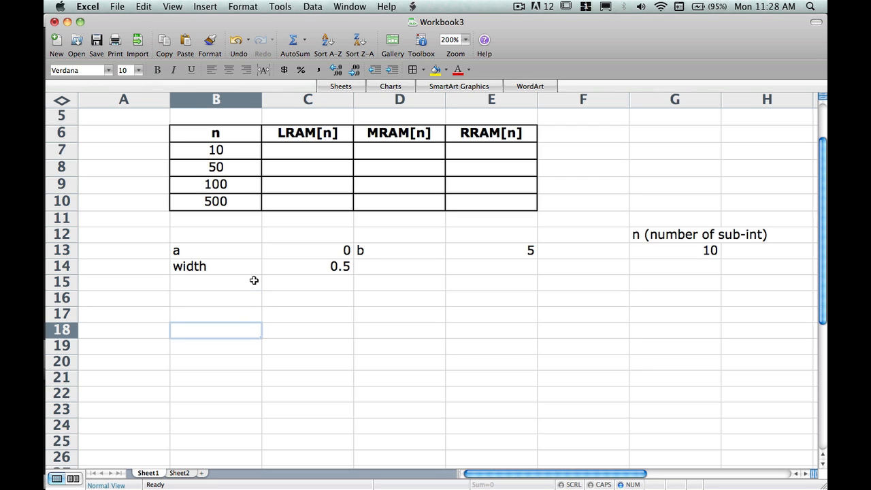
key(Left)
text(1)
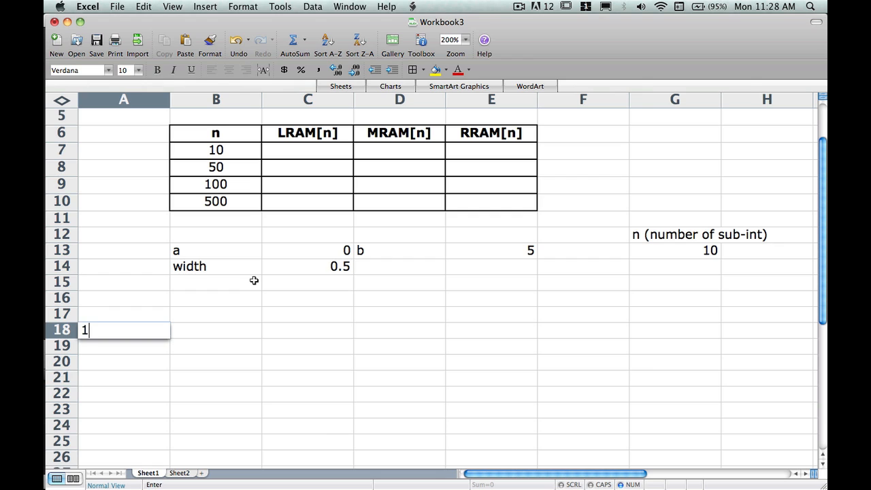
key(Return)
text(=)
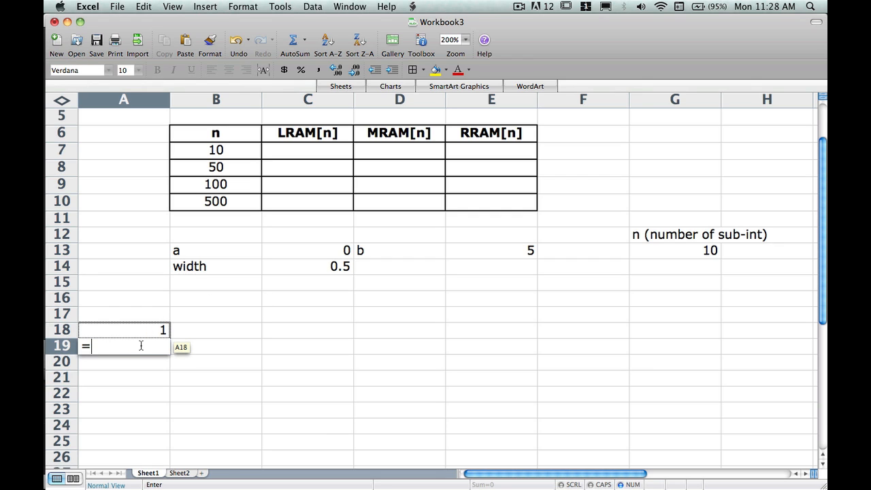
key(Down)
key(Up)
key(BackSpace)
key(BackSpace)
key(BackSpace)
key(BackSpace)
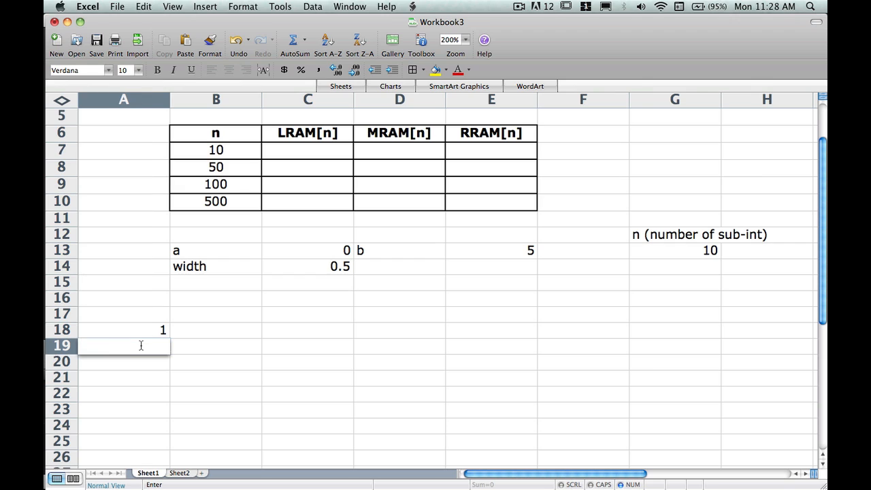
key(Up)
key(Down)
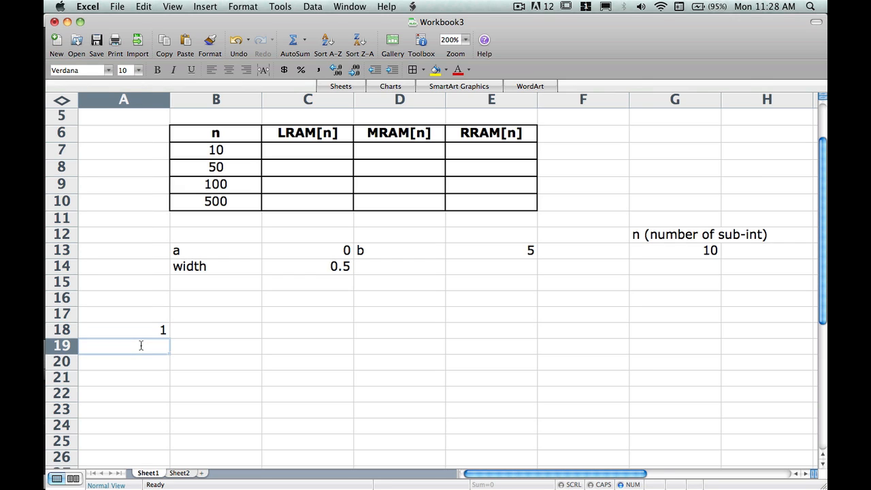
Enter the formula =A18+1 in cell A19
double_click(141, 346)
text(=)
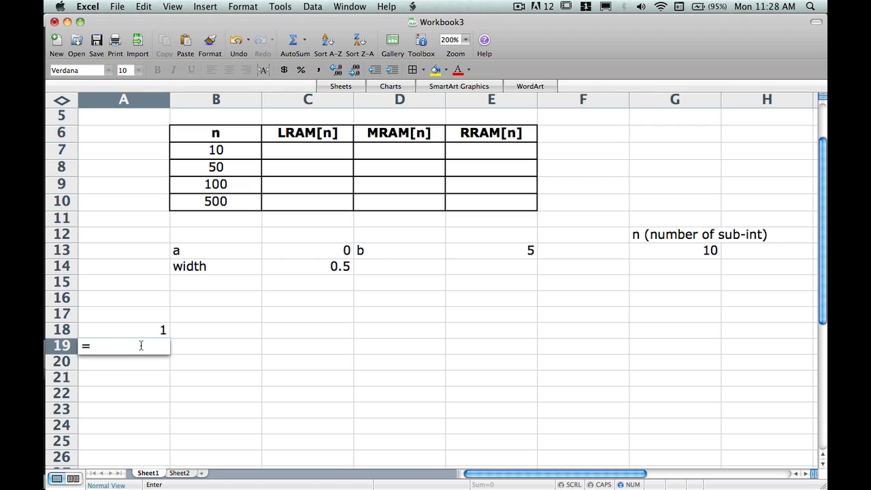
drag(142, 330, 143, 329)
click(143, 330)
text(+1)
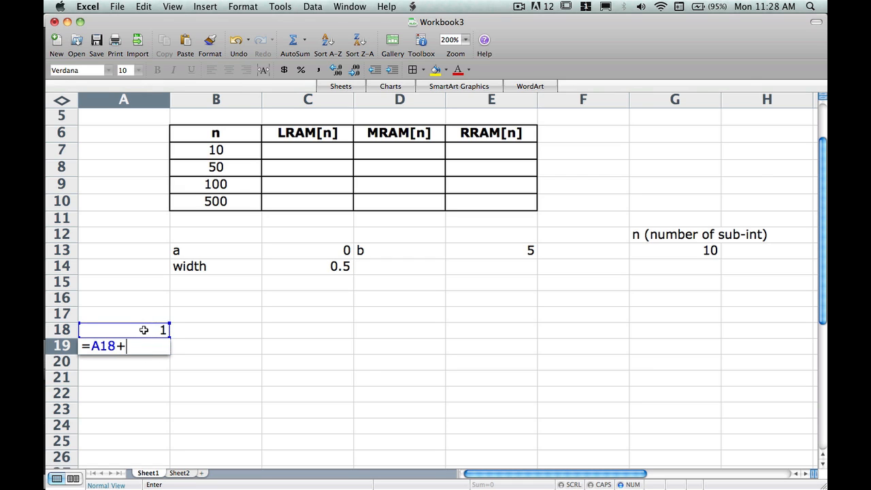
key(Return)
Fill the formula in A19 down through cell A27 to number the sub-intervals up to 10
click(145, 346)
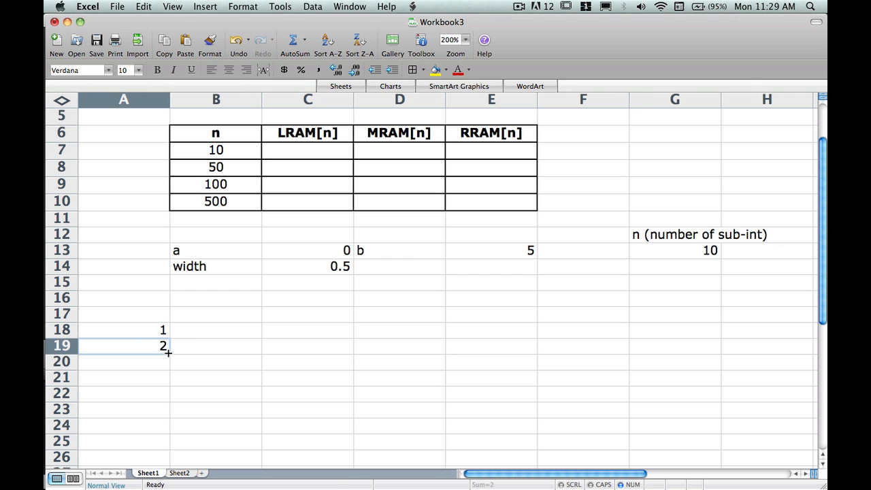
mouse_move(169, 351)
mouse_down()
mouse_move(166, 409)
mouse_move(172, 357)
mouse_up()
drag(169, 351, 167, 442)
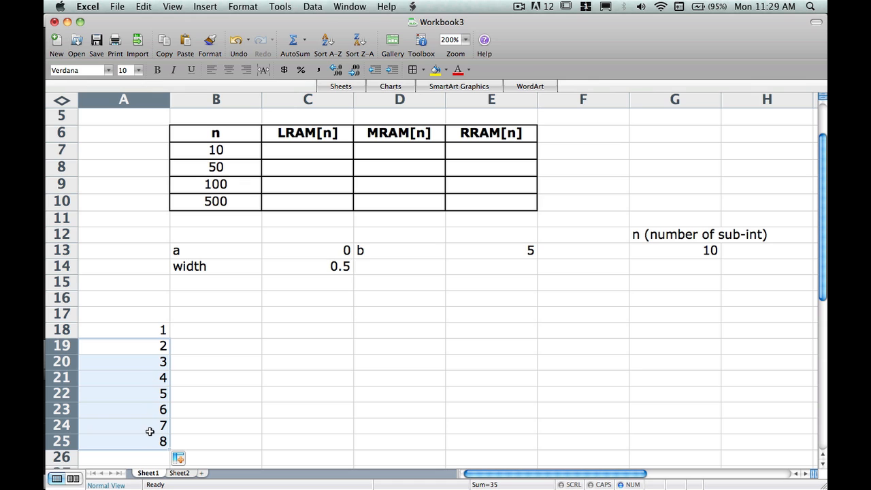
scroll(195, 369, down, 5)
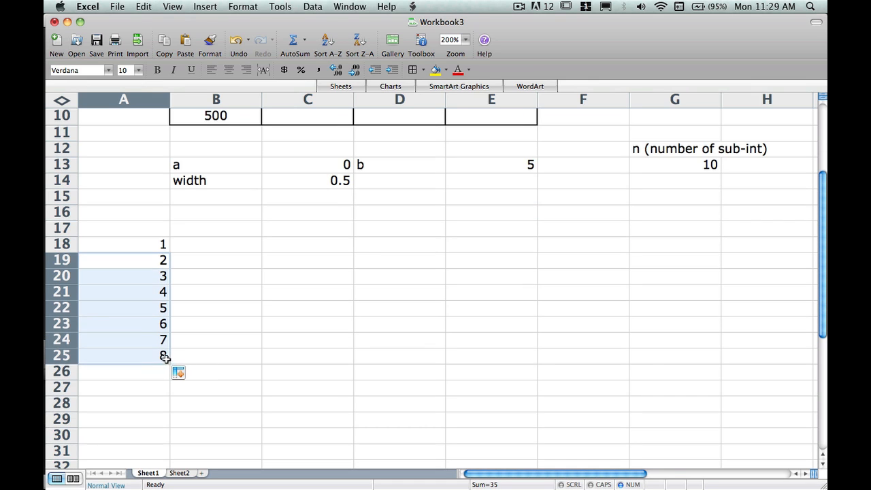
click(166, 359)
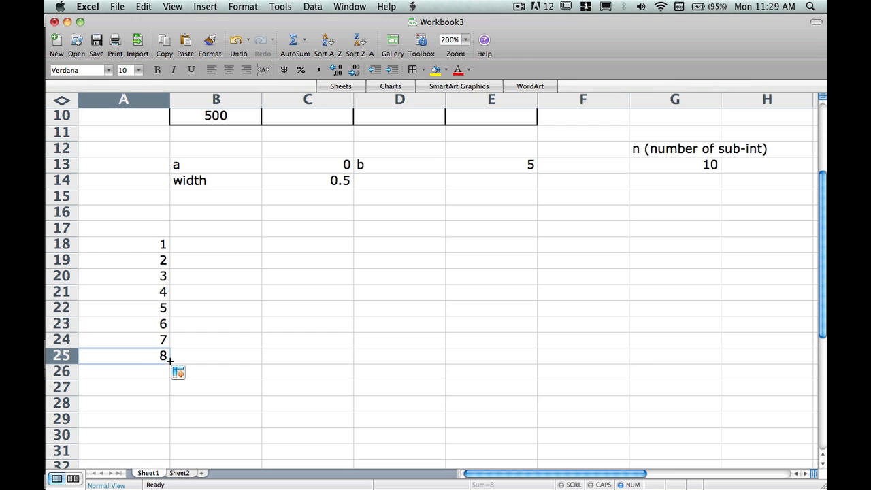
drag(169, 364, 162, 396)
click(220, 391)
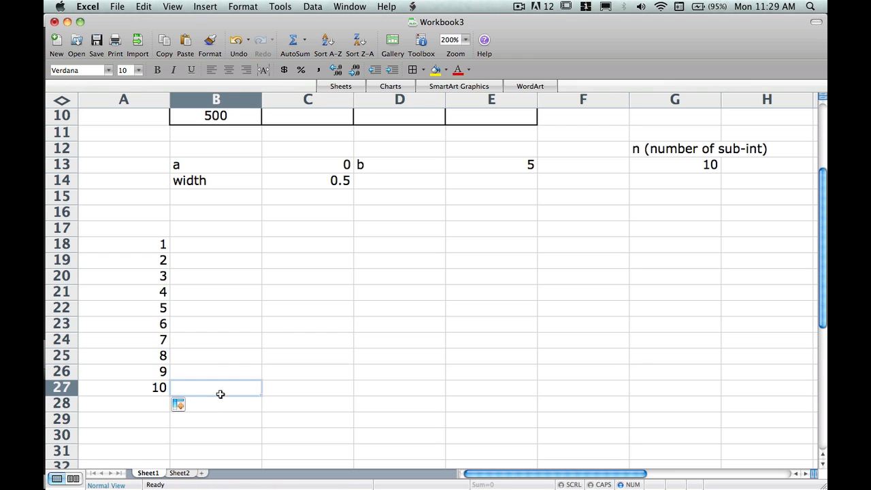
Reference the width beside the first sub-interval number by entering the formula =C14 in cell B18
click(190, 250)
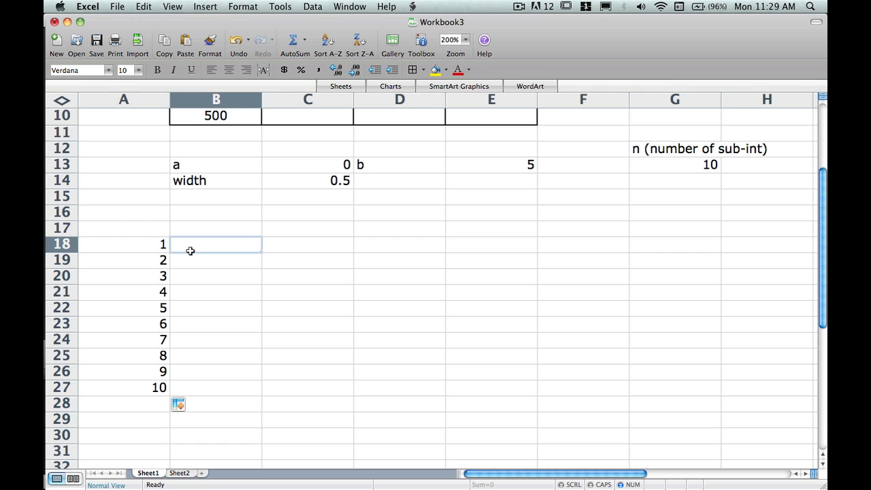
text(=)
click(233, 219)
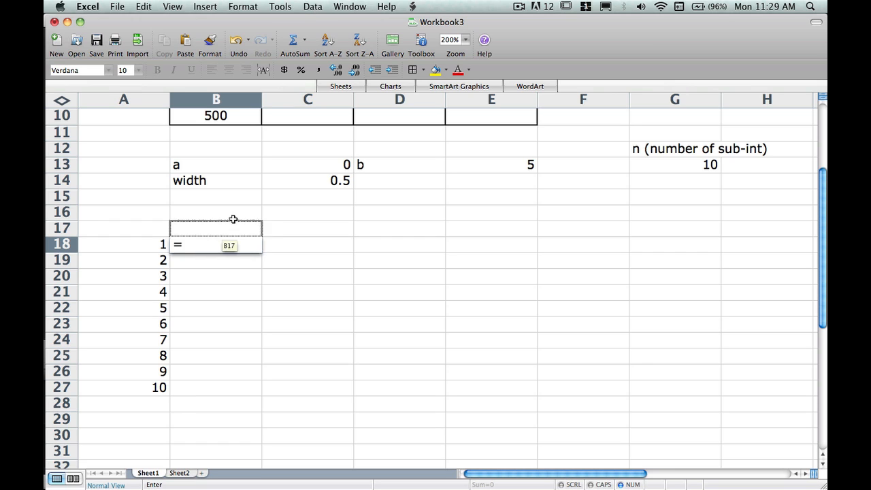
click(304, 183)
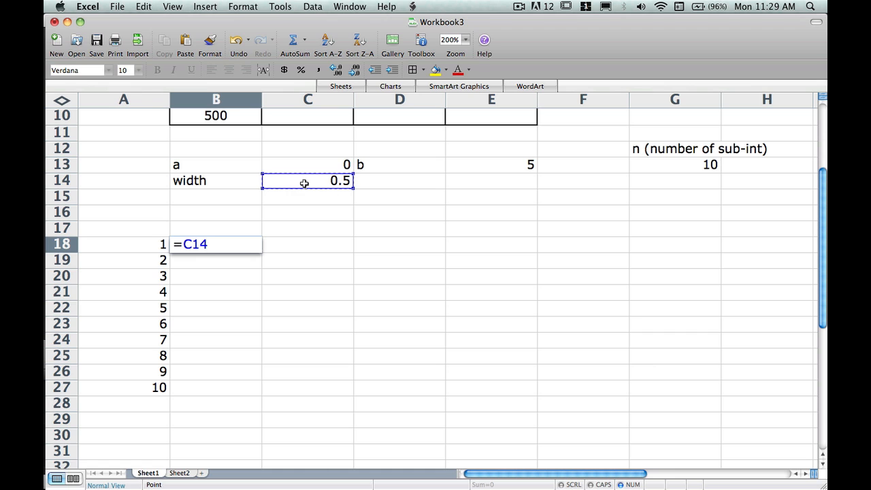
scroll(305, 183, up, 5)
scroll(304, 183, down, 1)
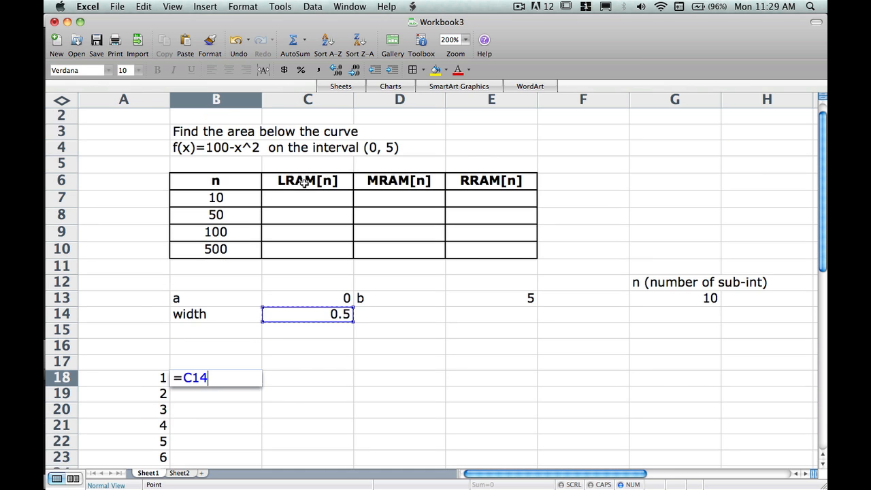
scroll(305, 183, down, 5)
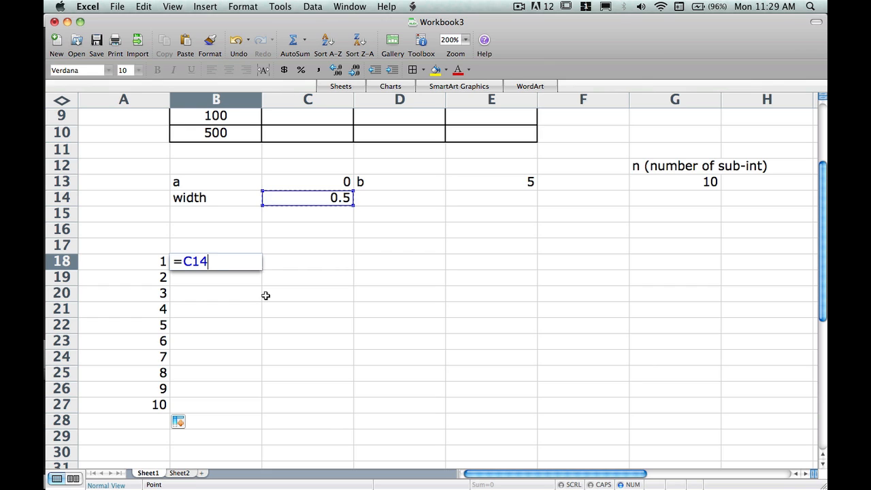
key(Return)
click(234, 259)
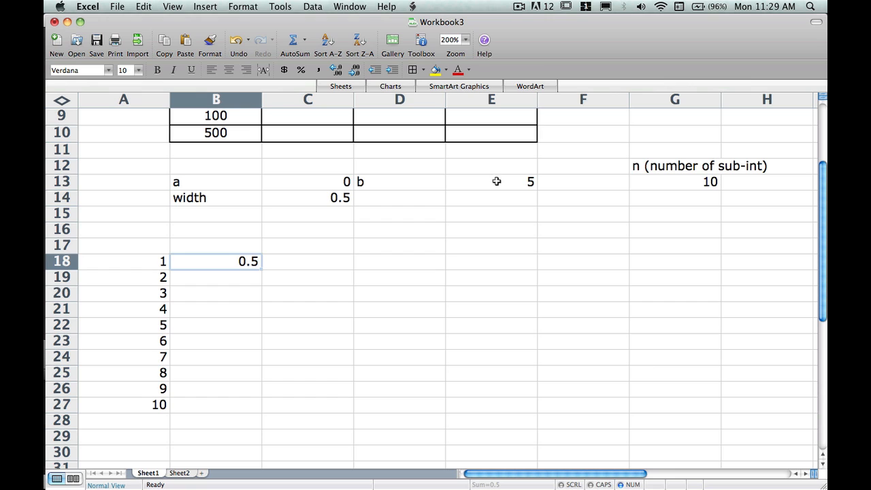
Test the linked width by setting the number of sub-intervals in cell G13 to 20, and set it back to 10
click(699, 182)
text(20)
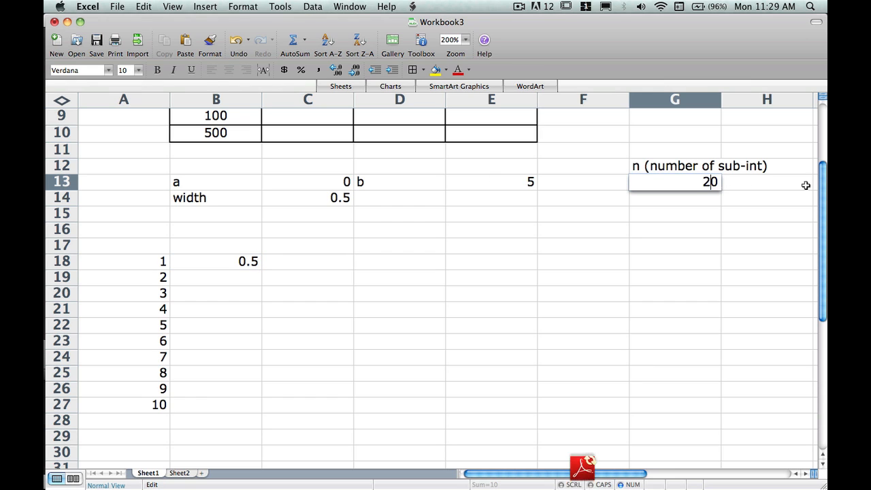
key(Return)
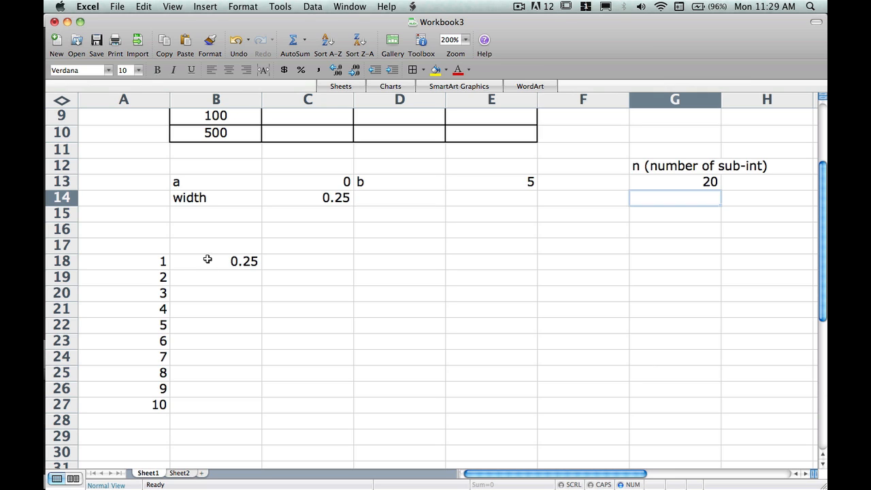
click(686, 180)
text(10)
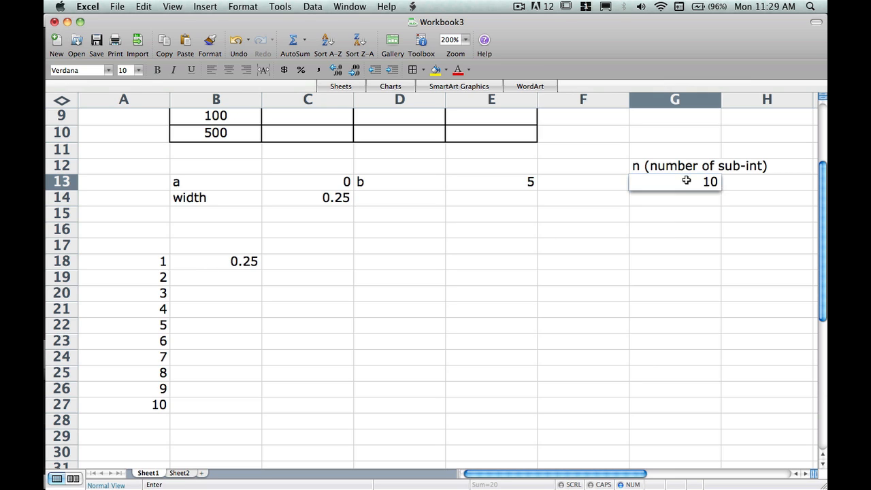
key(Return)
Try to fill the width formula in cell B18 down through cell B27, and inspect the formula in B18
click(197, 263)
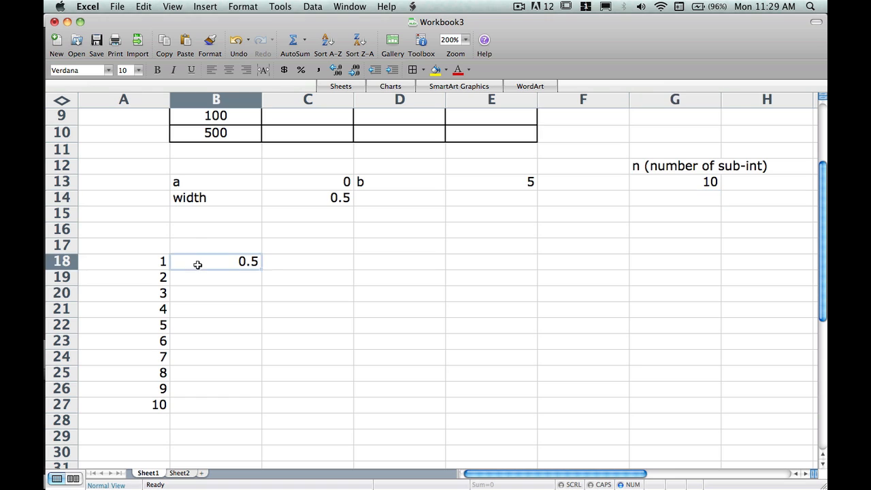
drag(261, 268, 245, 405)
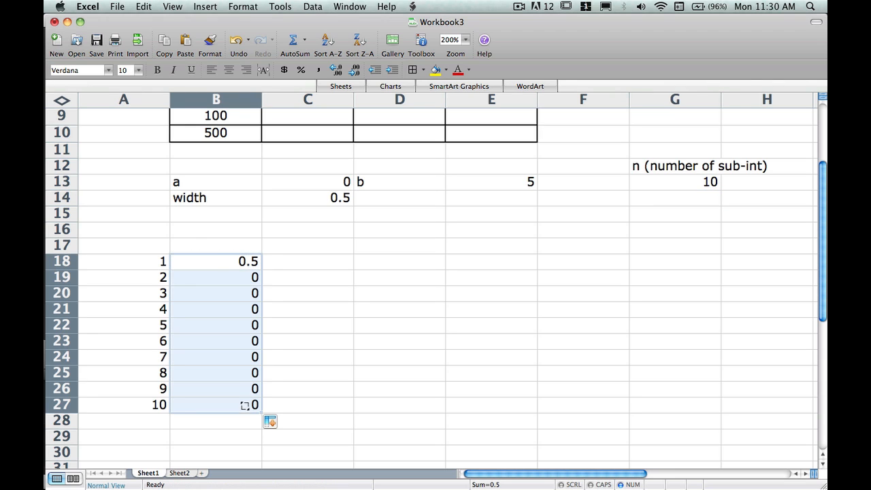
double_click(225, 260)
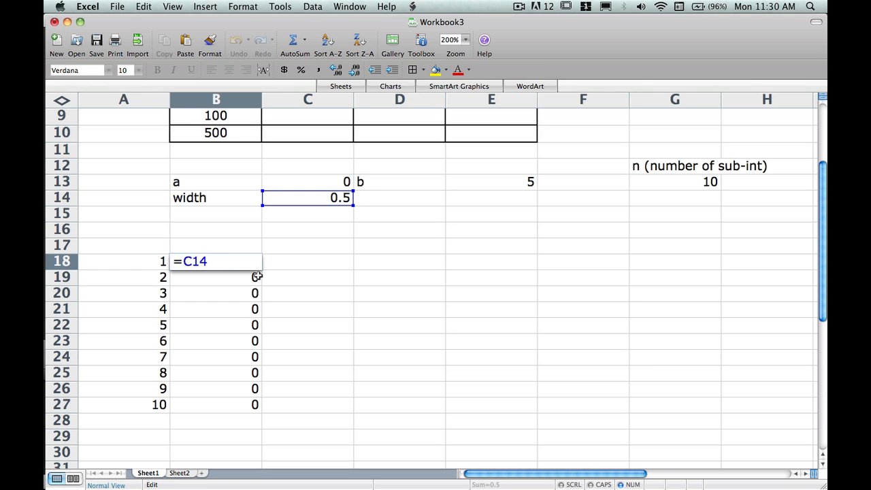
key(Return)
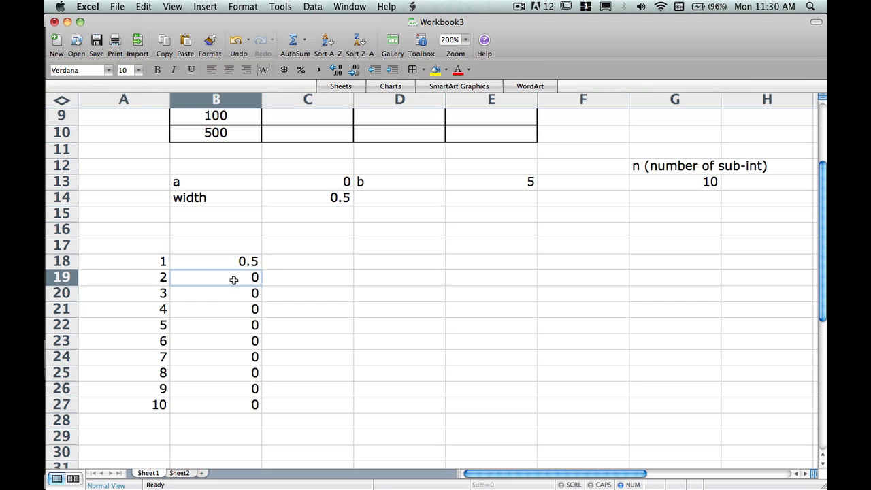
Try to add +B18 to the formula in cell B19, and restore it to =C15
double_click(234, 281)
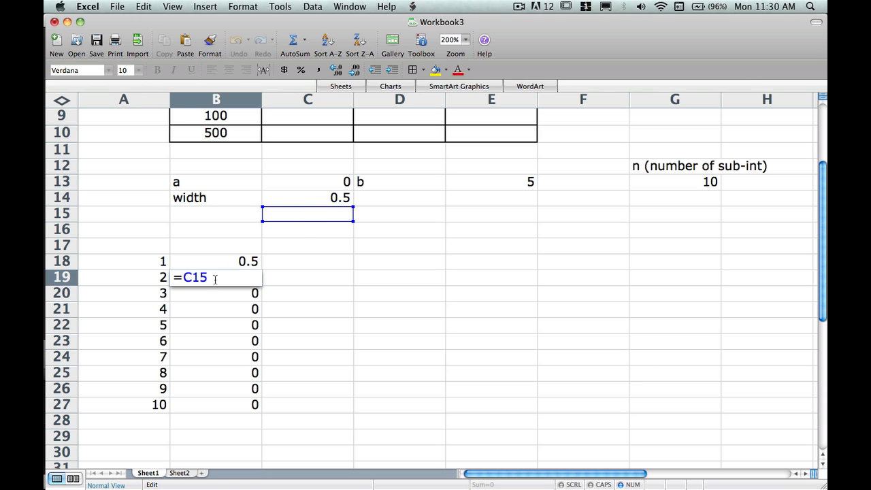
text(+)
click(238, 261)
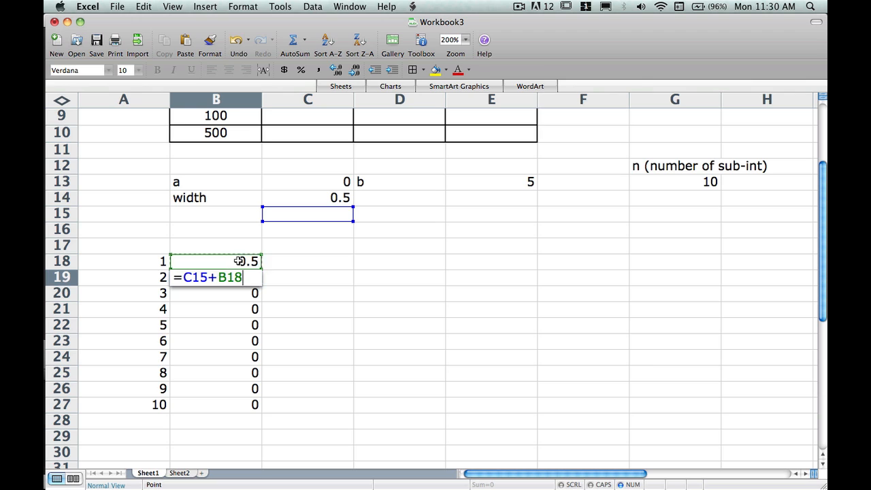
key(BackSpace)
key(BackSpace)
key(BackSpace)
key(BackSpace)
key(BackSpace)
text(5)
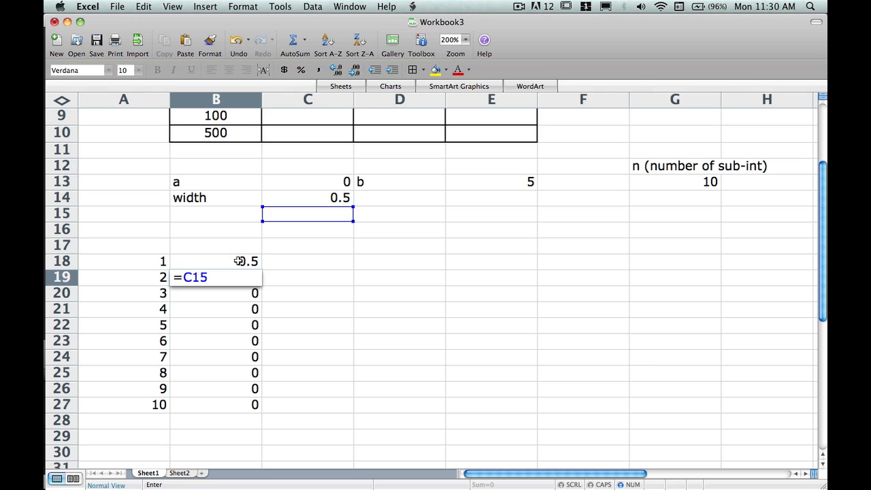
key(Return)
click(229, 277)
Change the formula in cell B18 to the absolute reference =$C$14 and fill it down through cell B27
double_click(230, 261)
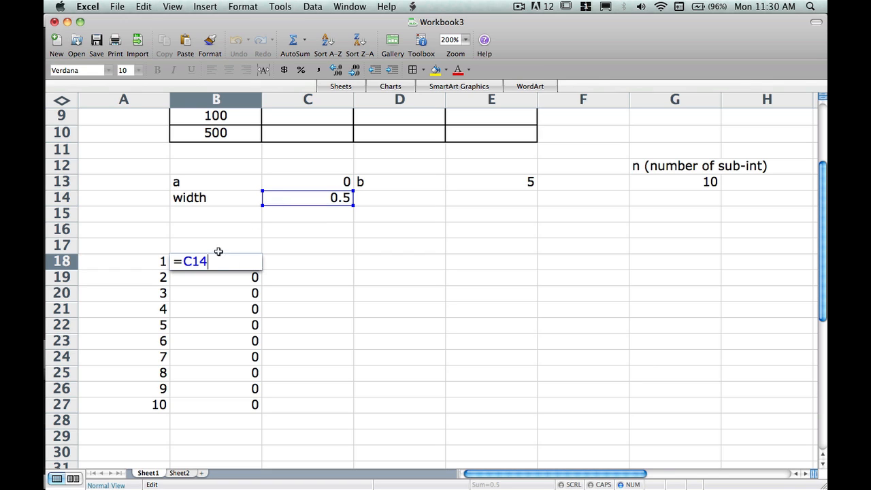
key(Left)
key(Left)
key(Left)
text($C)
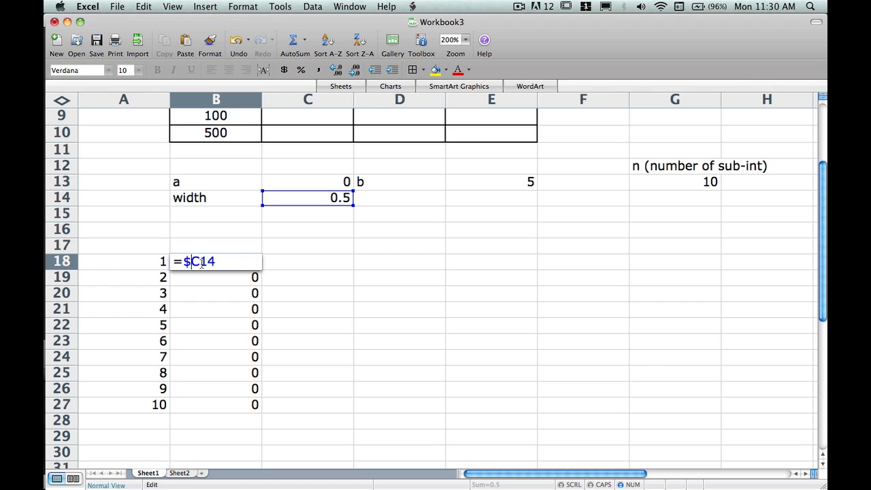
text($)
key(Return)
click(228, 261)
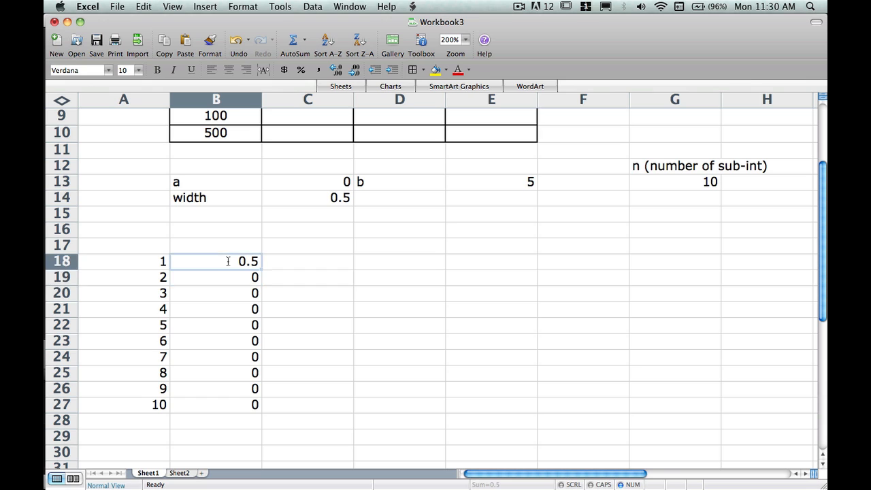
drag(260, 268, 264, 412)
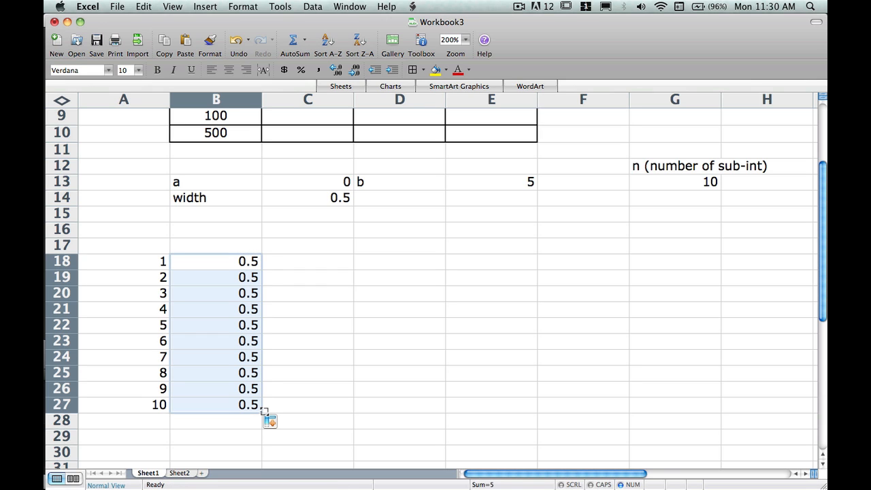
Examine the filled width formulas in cells B20, B22, B24 and B26 without changing them
double_click(215, 294)
key(Return)
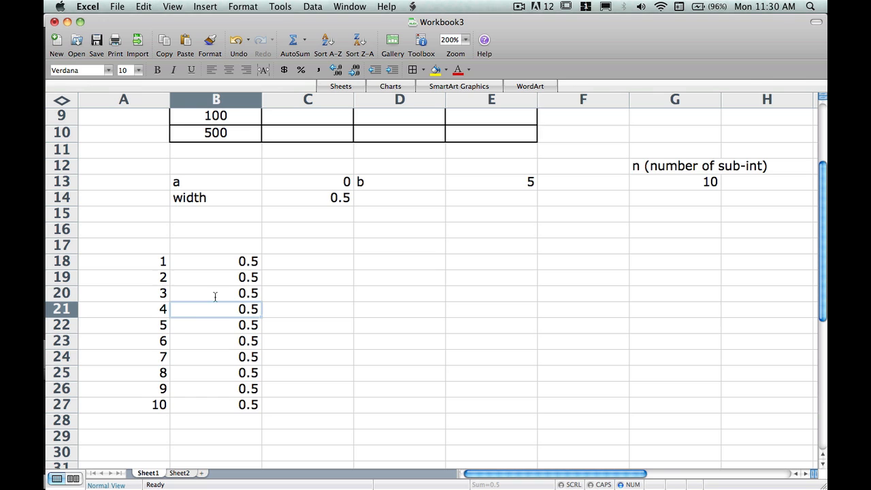
double_click(203, 331)
key(Return)
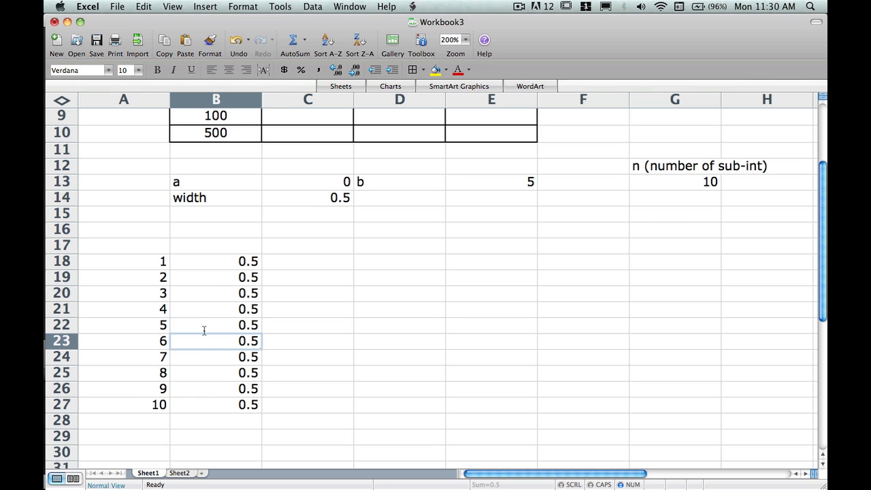
double_click(200, 357)
key(Escape)
key(Return)
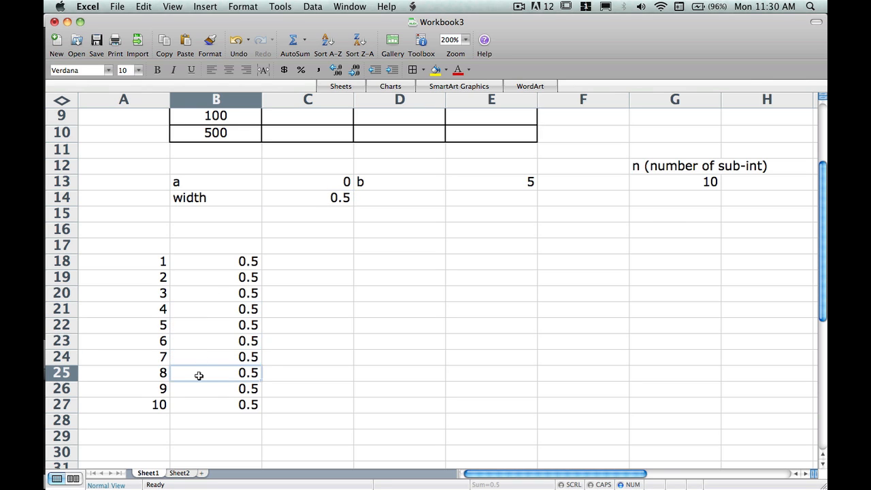
double_click(195, 390)
key(Return)
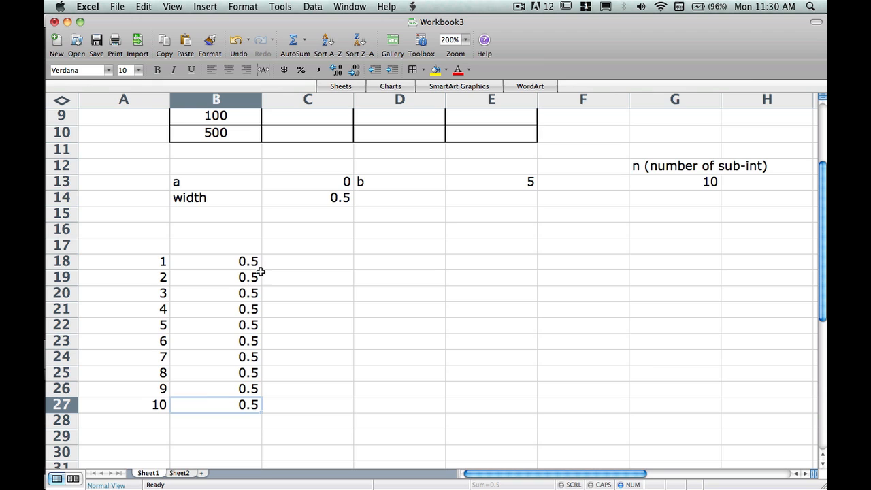
Enter the heading WIDTH in cell B17 above the column of widths
click(226, 239)
text(WIDTH)
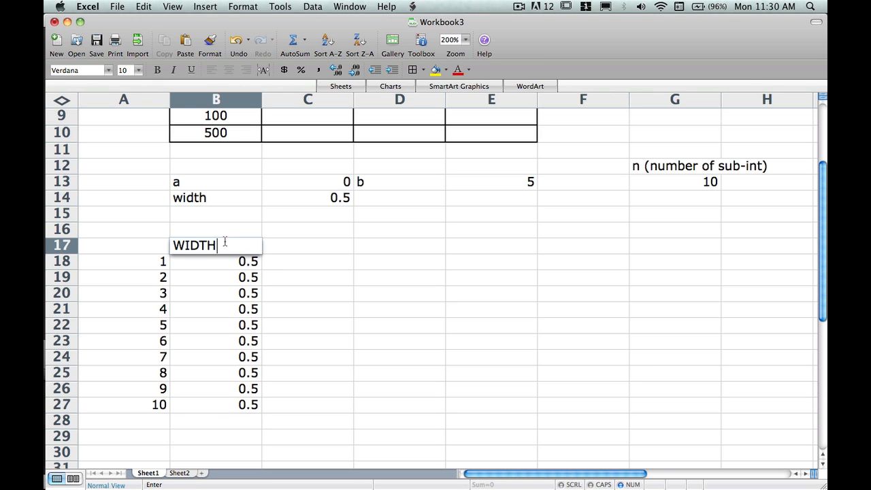
key(Return)
Enter the heading SubL in cell C17 for the left endpoints of the sub-intervals
key(Up)
key(Right)
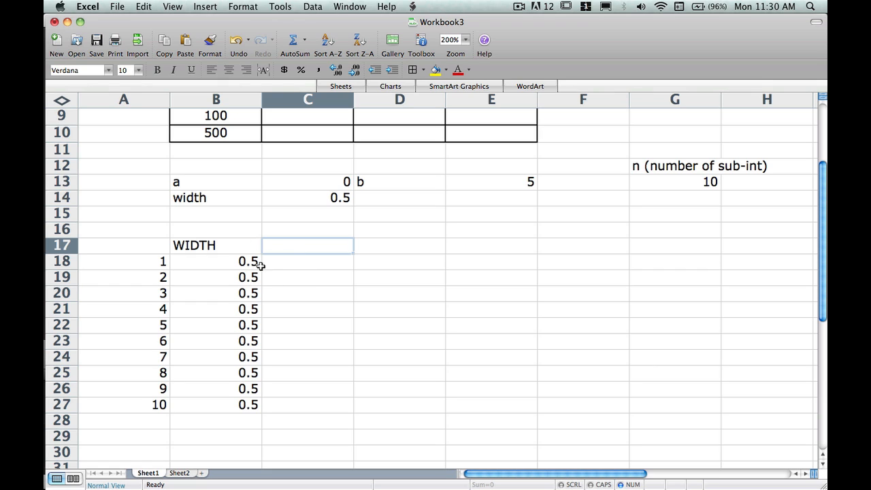
click(289, 263)
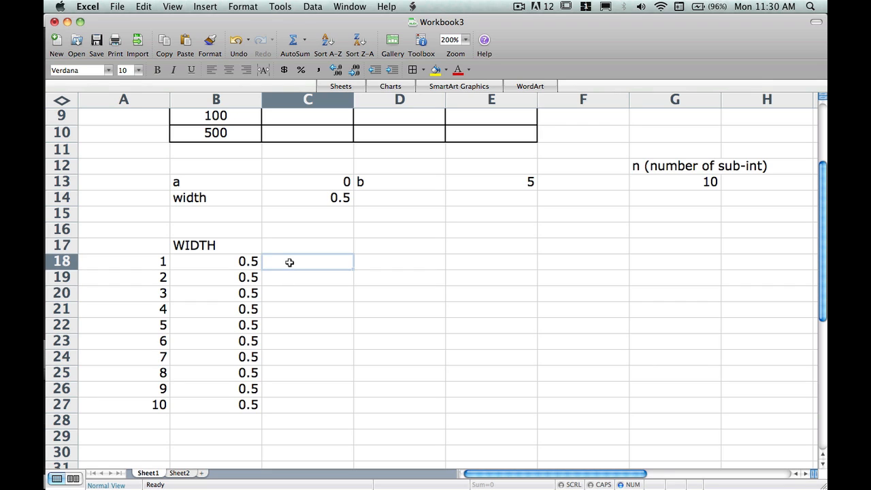
key(Up)
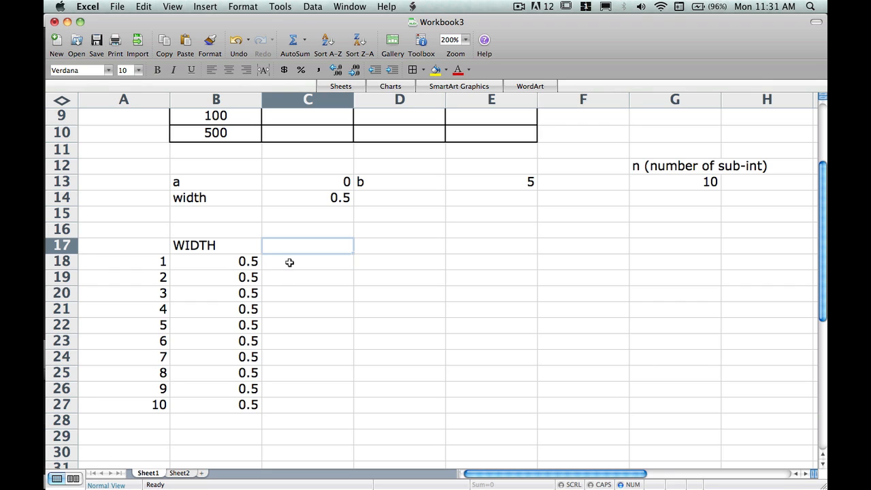
text(SubL)
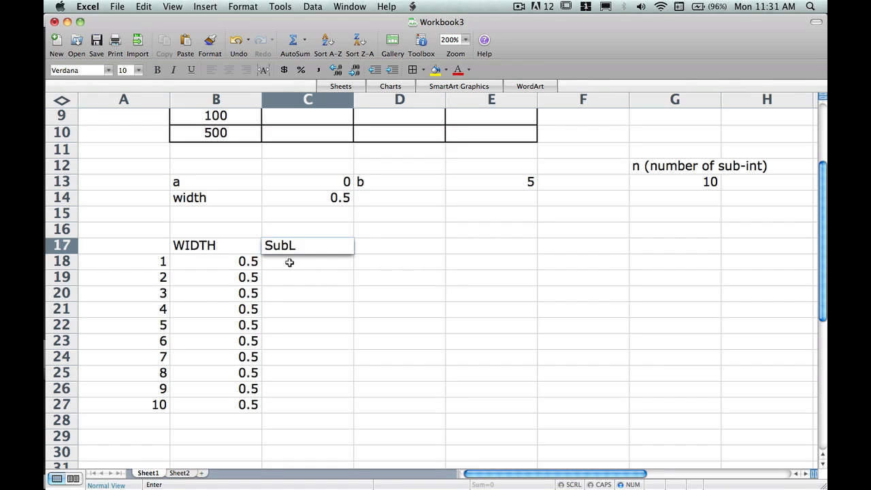
key(Tab)
Enter the headings SubR in cell E17 and SubM in cell D17
key(Tab)
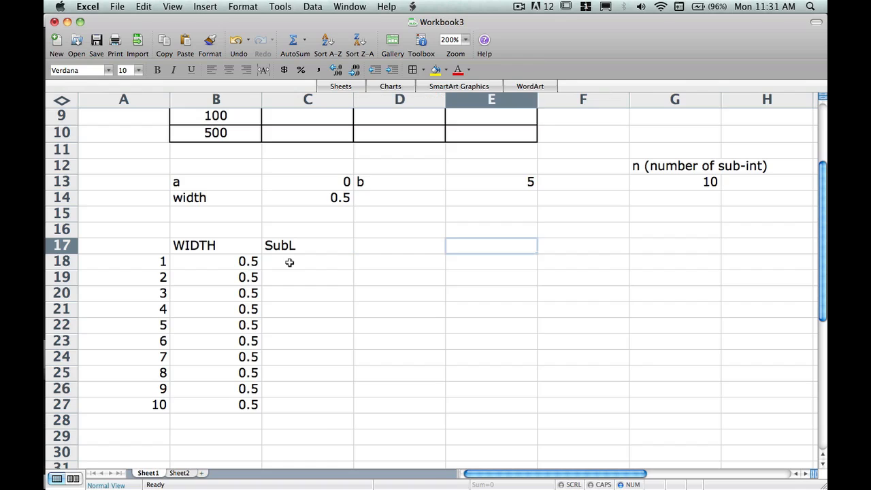
text(SU)
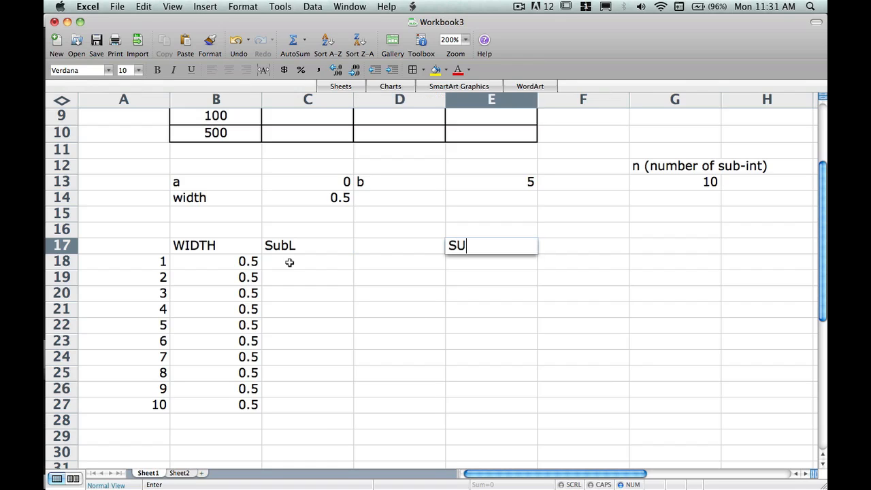
key(BackSpace)
text(ubR)
key(Return)
key(Left)
key(Up)
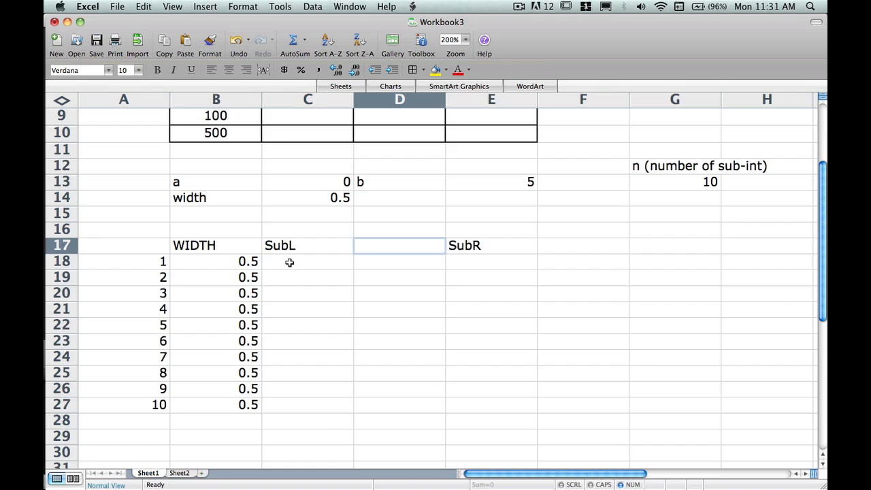
text(SubM)
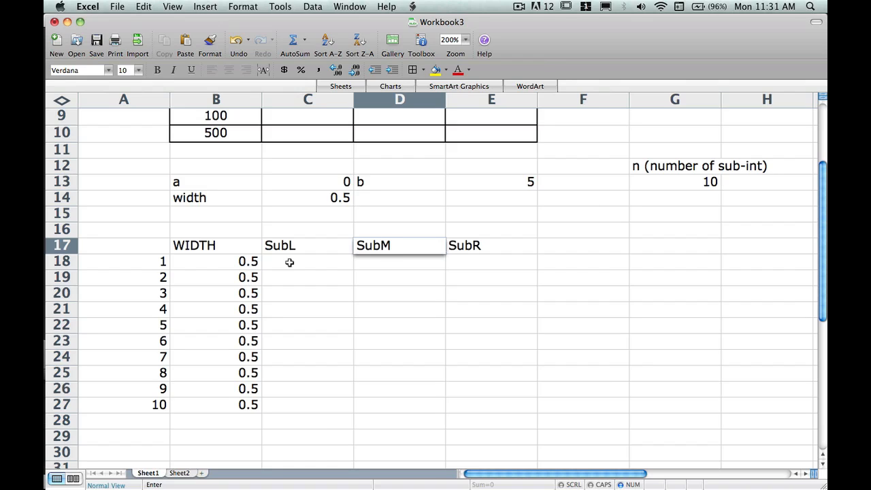
Reference the value of a as the first left endpoint by entering the formula =C13 in cell C18
click(290, 262)
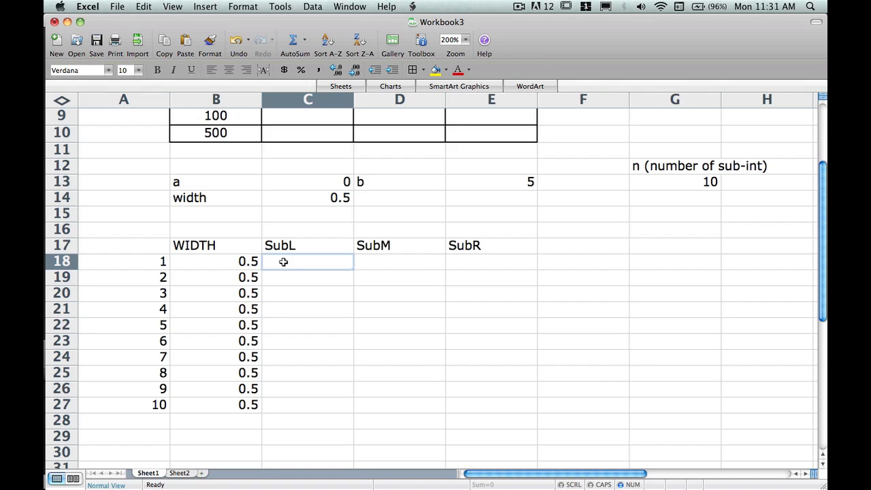
text(=)
click(193, 182)
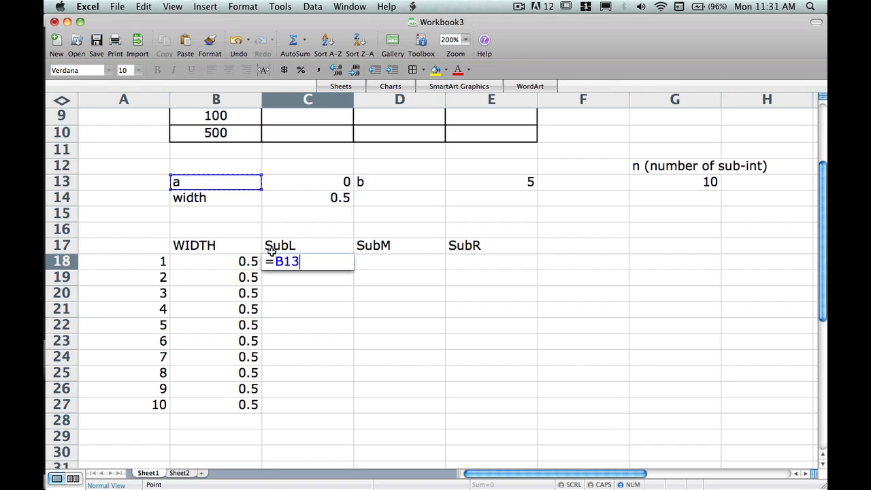
key(BackSpace)
key(BackSpace)
key(BackSpace)
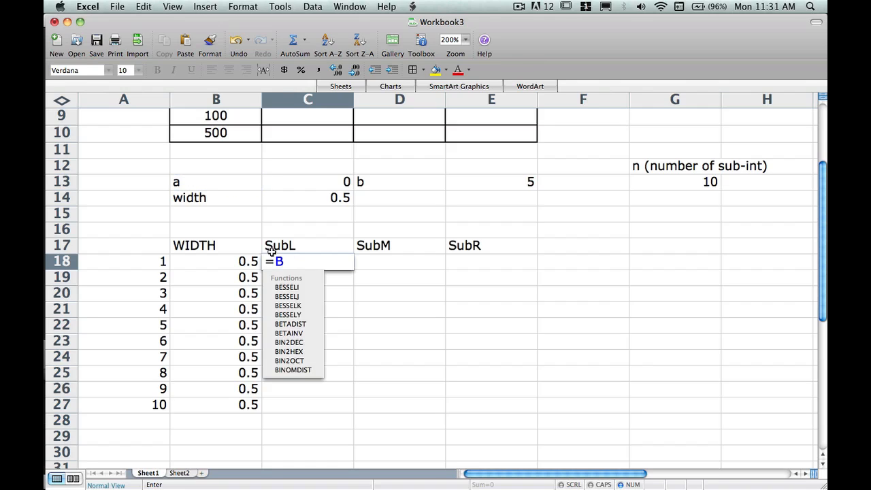
click(325, 182)
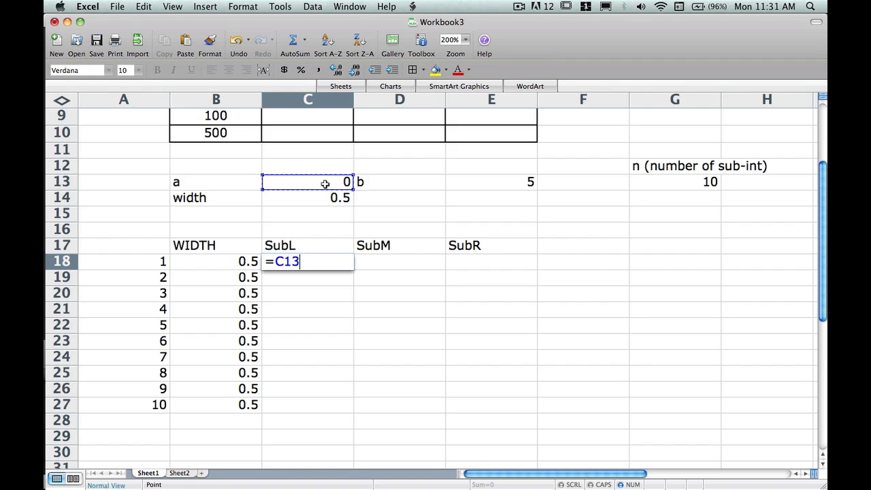
key(BackSpace)
text(3)
key(Return)
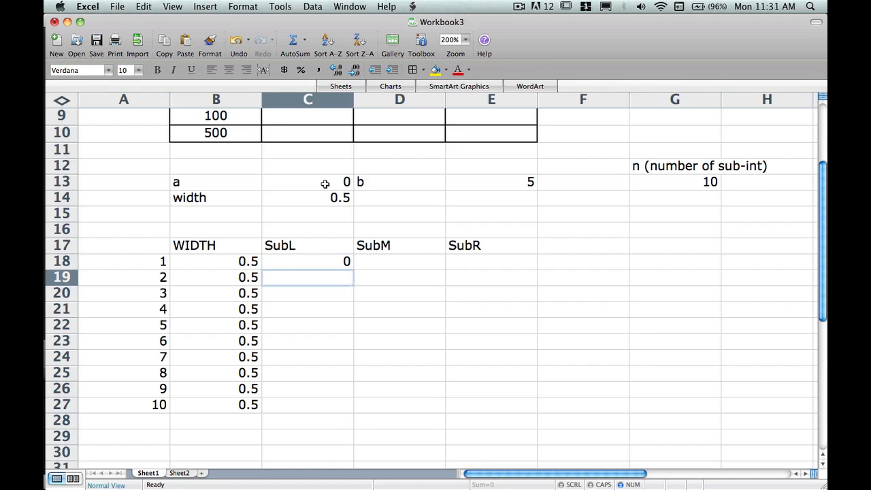
Enter the formula =C18+B19 in cell C19 for the second left endpoint and fill it down through C27
text(=)
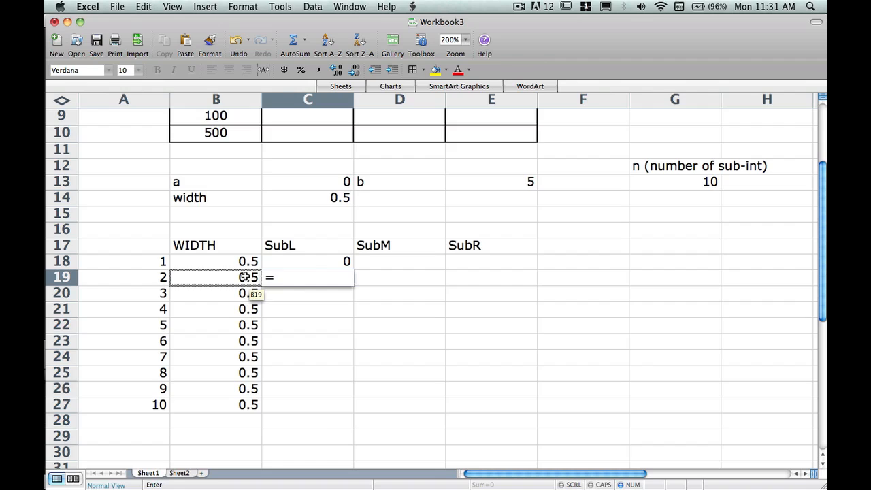
click(300, 262)
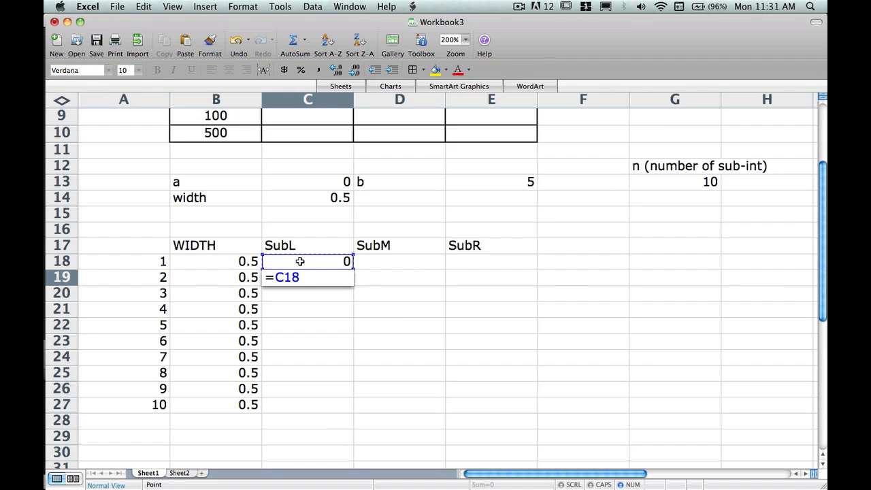
text(+)
click(227, 277)
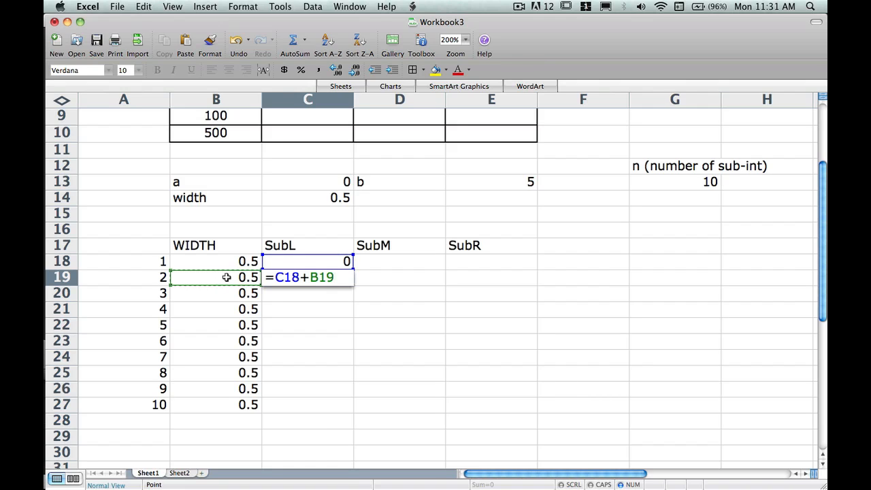
key(Return)
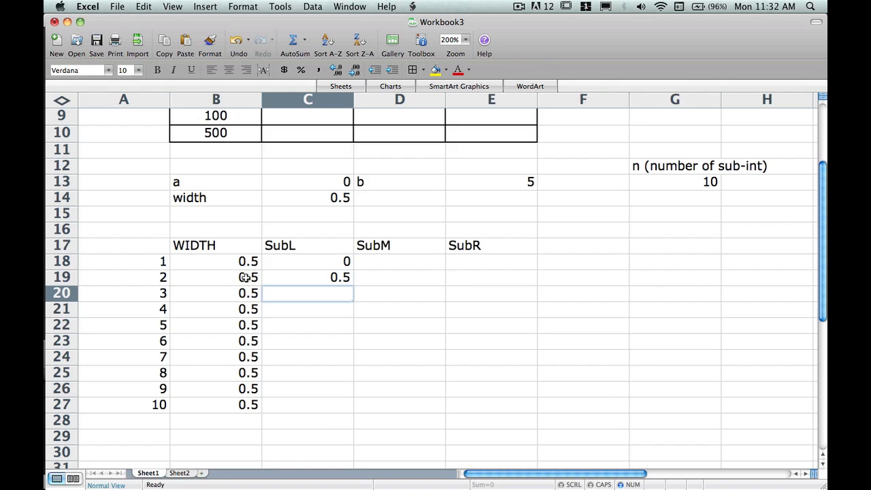
click(320, 279)
drag(353, 284, 344, 408)
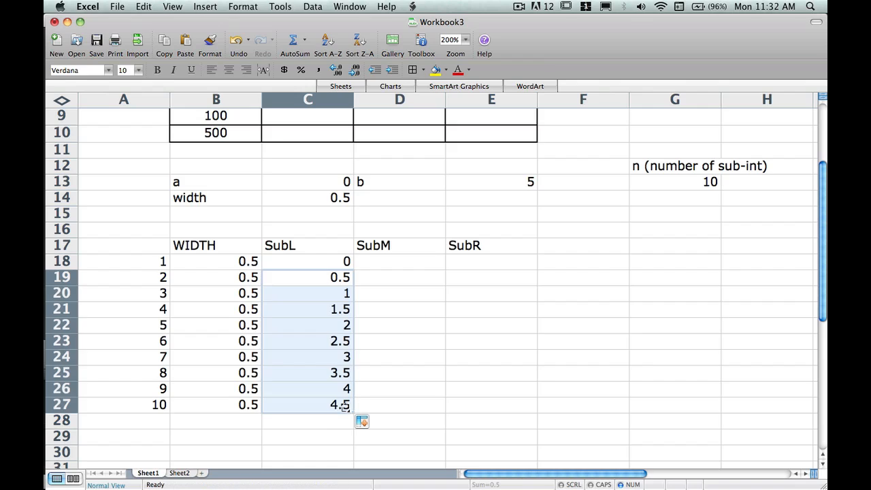
click(310, 257)
key(Down)
key(Down)
key(Down)
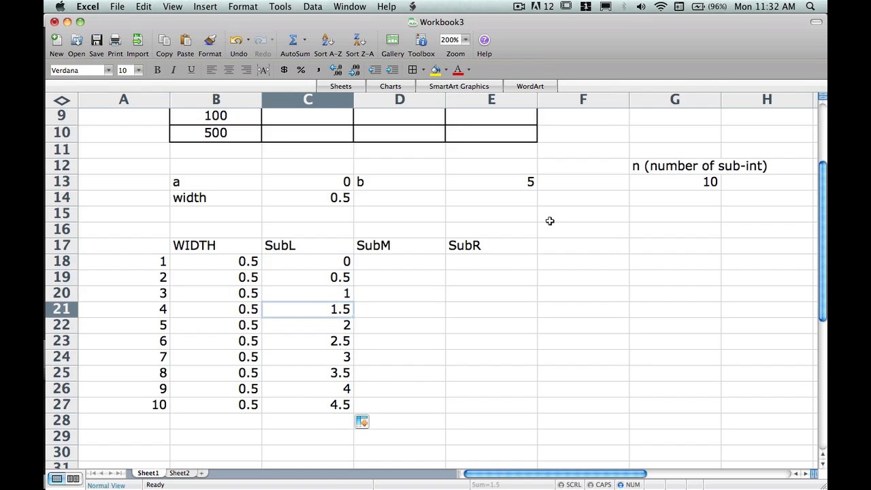
key(Up)
key(Up)
key(Up)
key(Down)
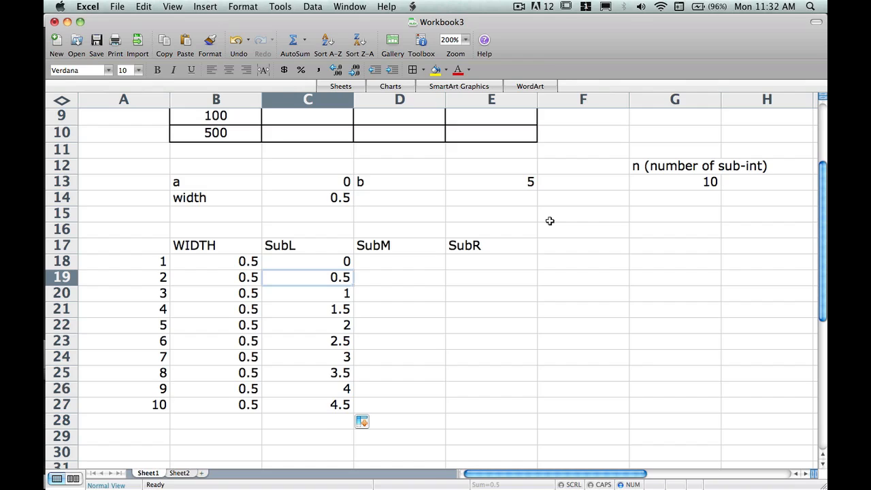
key(Down)
key(Down)
key(Right)
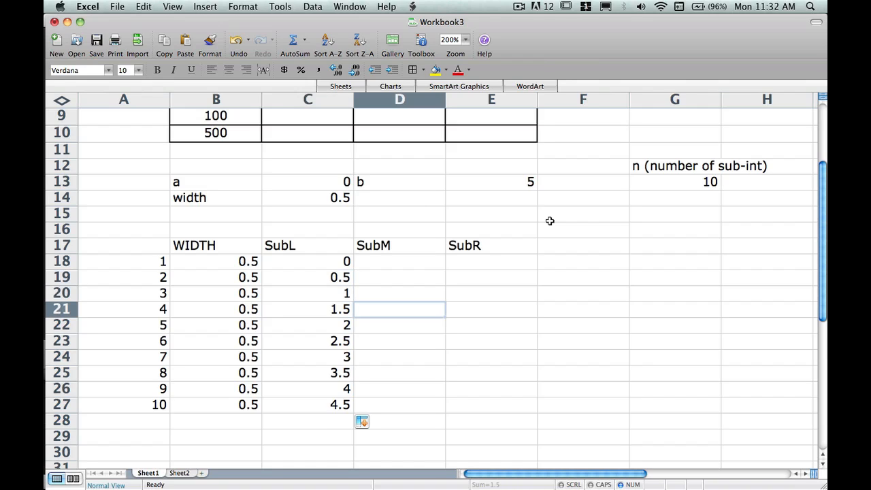
Compute the right endpoints by entering =C18+B18 in cell E18 and filling the formula down through E27
key(Up)
key(Left)
key(Up)
key(Right)
key(Up)
key(Right)
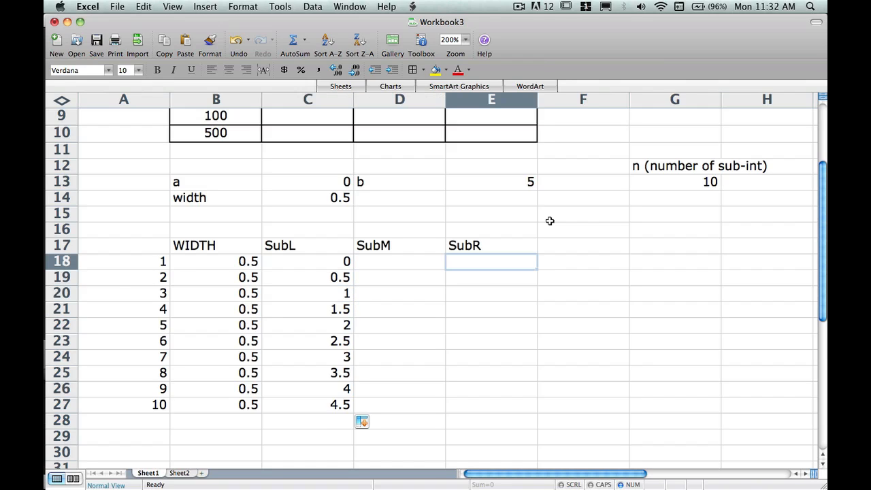
text(=)
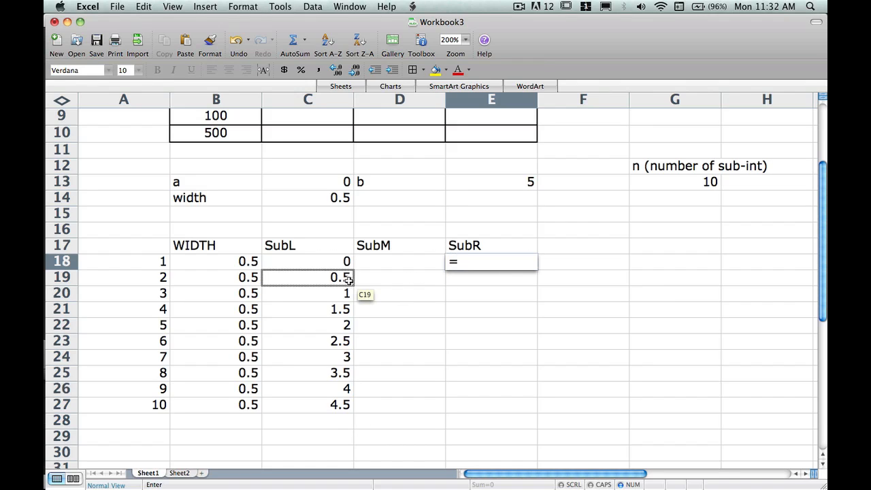
click(325, 261)
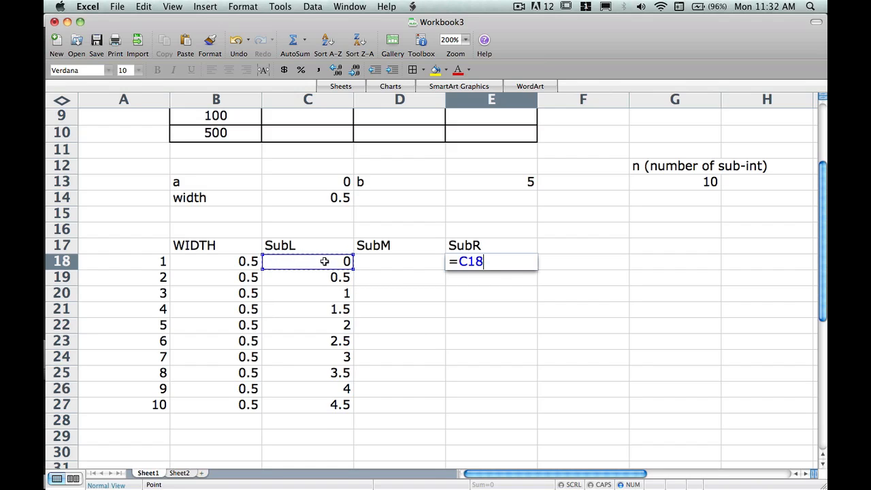
text(+)
click(246, 262)
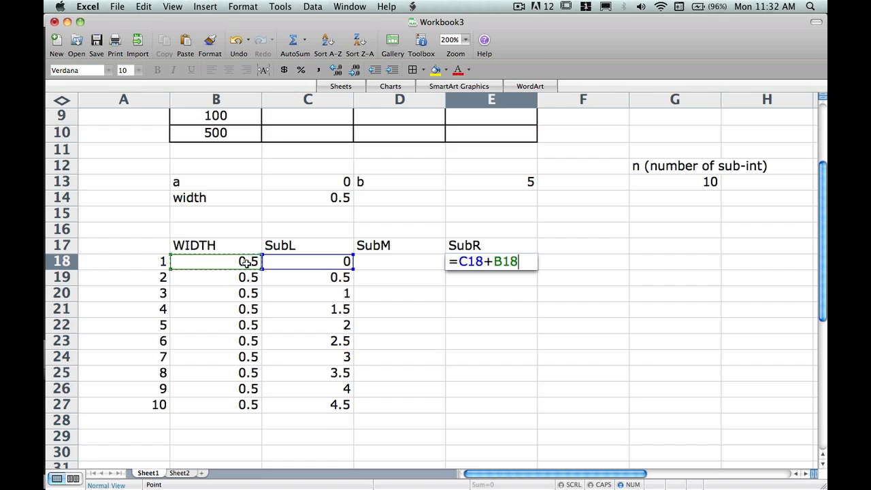
key(Return)
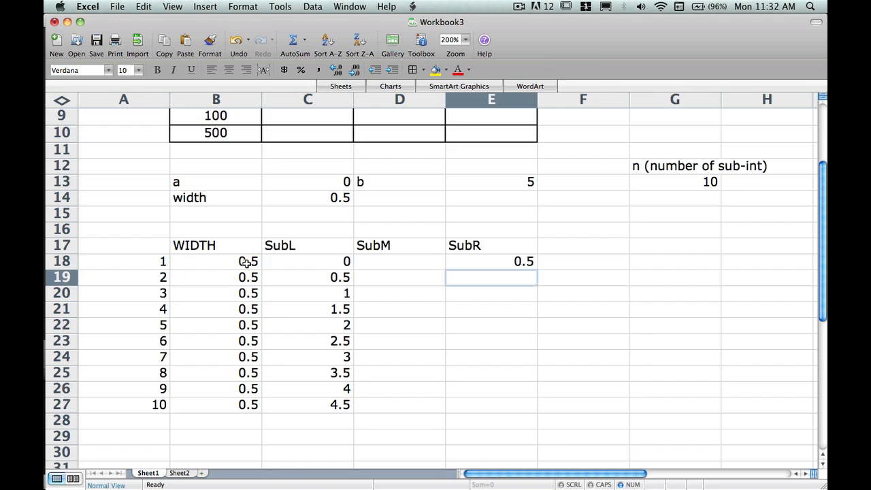
click(459, 259)
drag(537, 268, 520, 406)
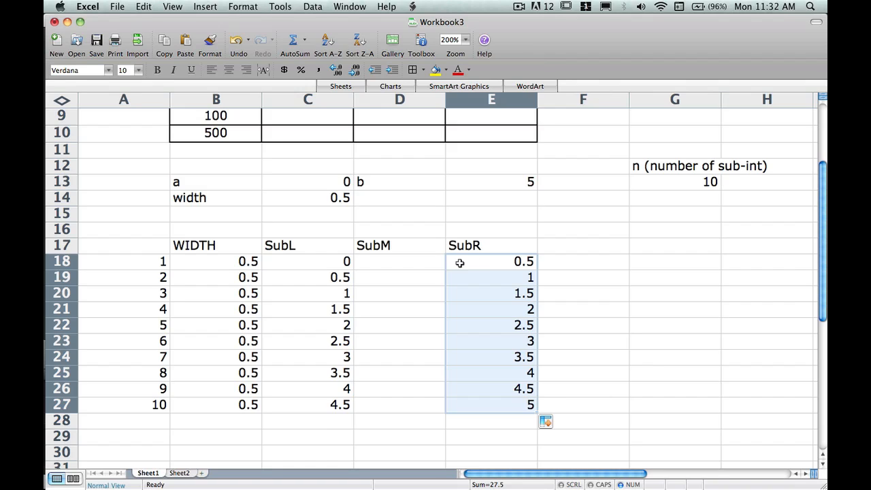
Compute the midpoints by entering =C18+B18/2 in cell D18 and filling the formula down through D27
click(316, 274)
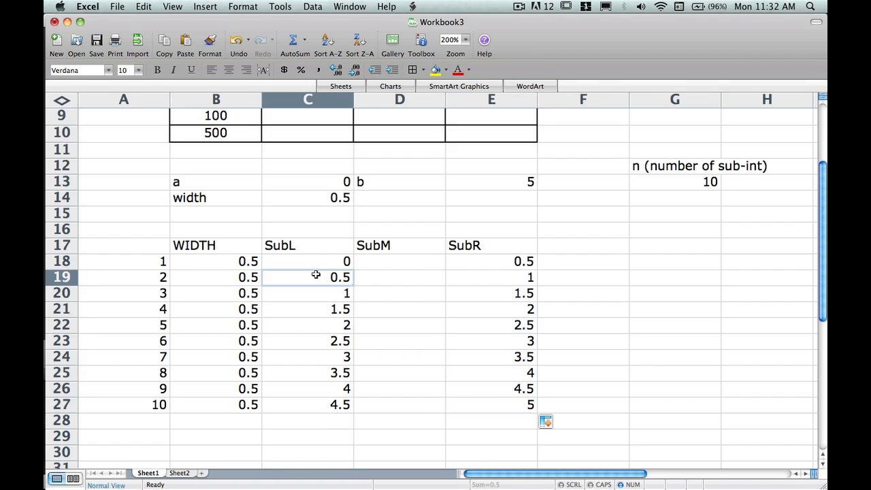
click(400, 262)
text(=)
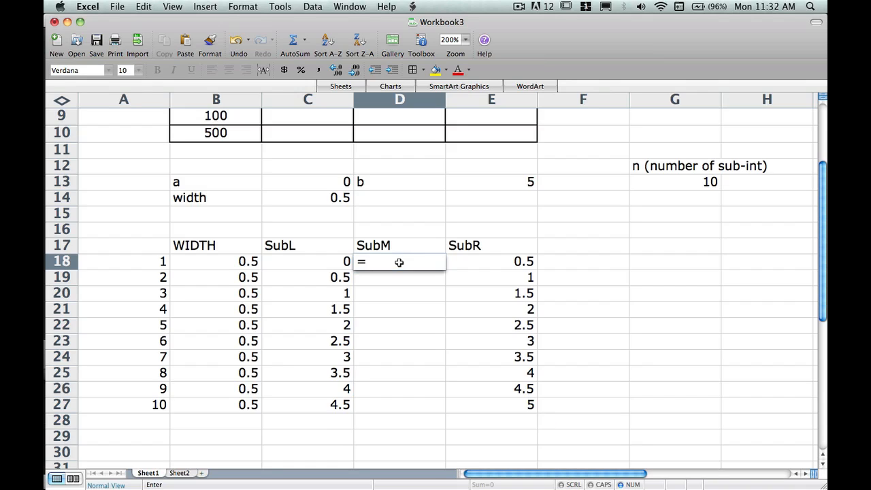
click(298, 262)
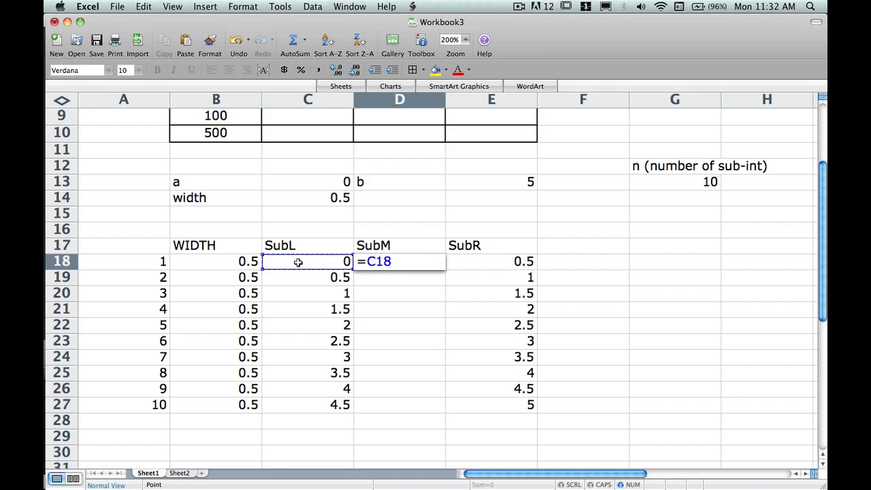
text(+)
click(233, 261)
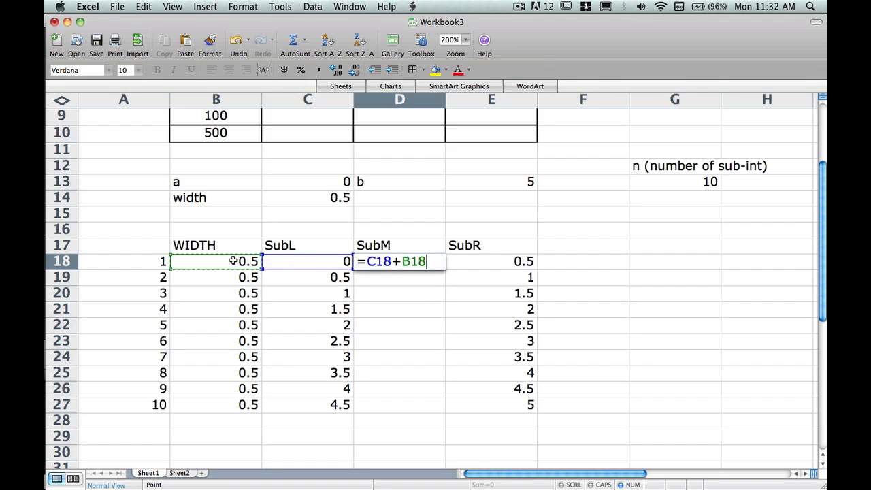
text(/2)
key(Return)
click(429, 261)
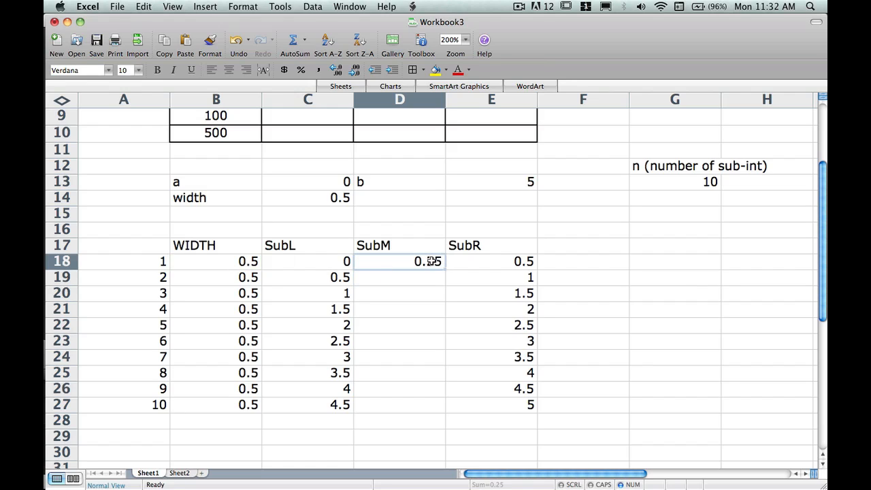
drag(445, 270, 435, 413)
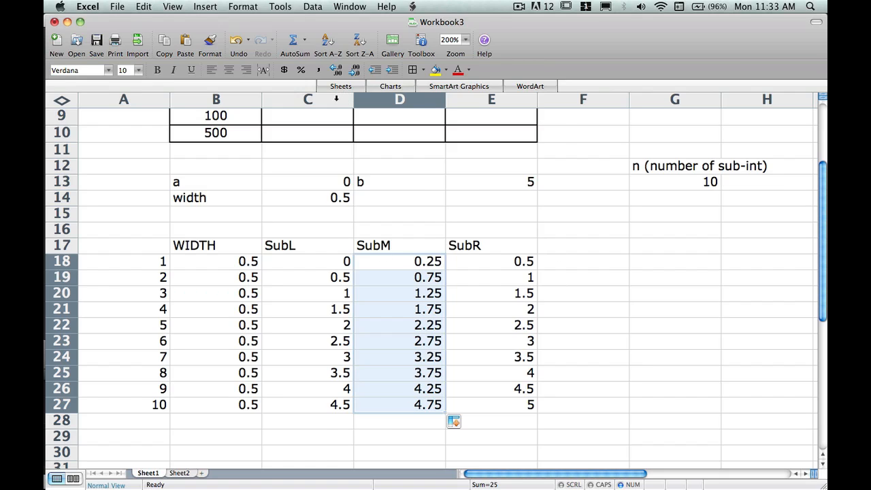
Narrow columns C through E together to the same smaller width
drag(335, 99, 497, 100)
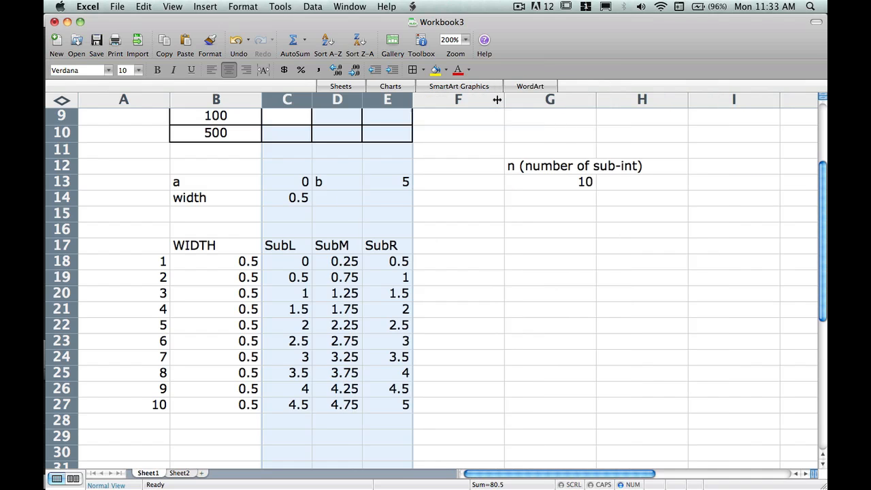
click(460, 279)
Enter the heading f(SubL) in cell F17 for the function values at the left endpoints
click(459, 249)
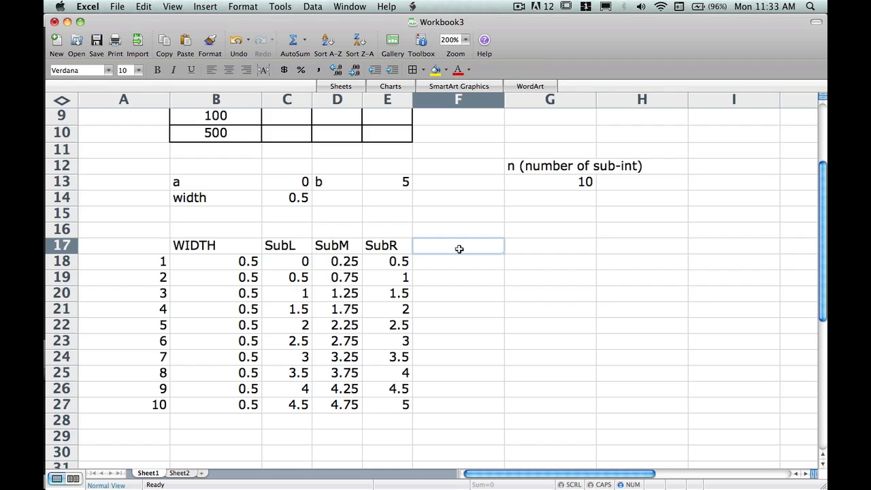
text(f(su)
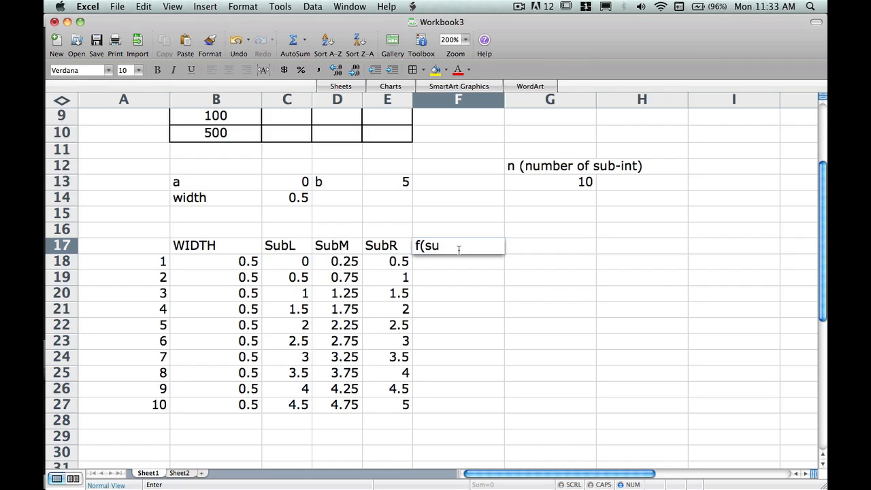
key(BackSpace)
key(BackSpace)
text(Sub)
click(439, 263)
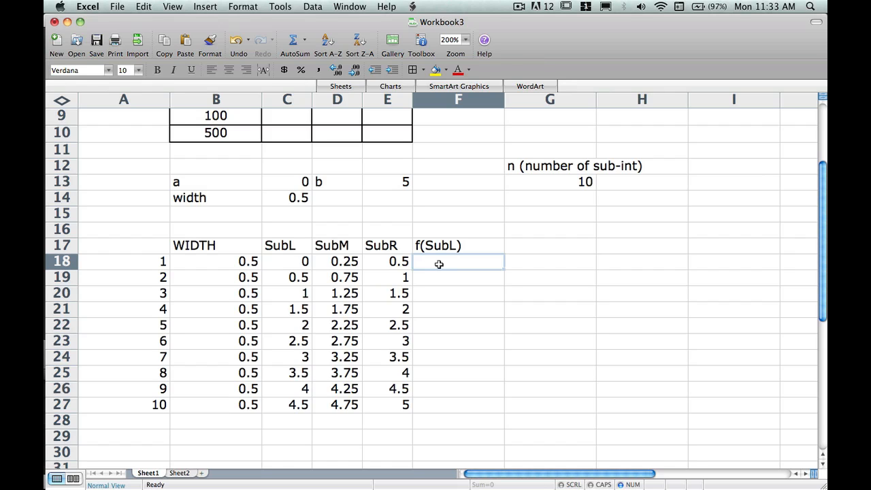
Evaluate the function at the first left endpoint by entering the formula =100-C18^2 in cell F18
scroll(439, 264, up, 8)
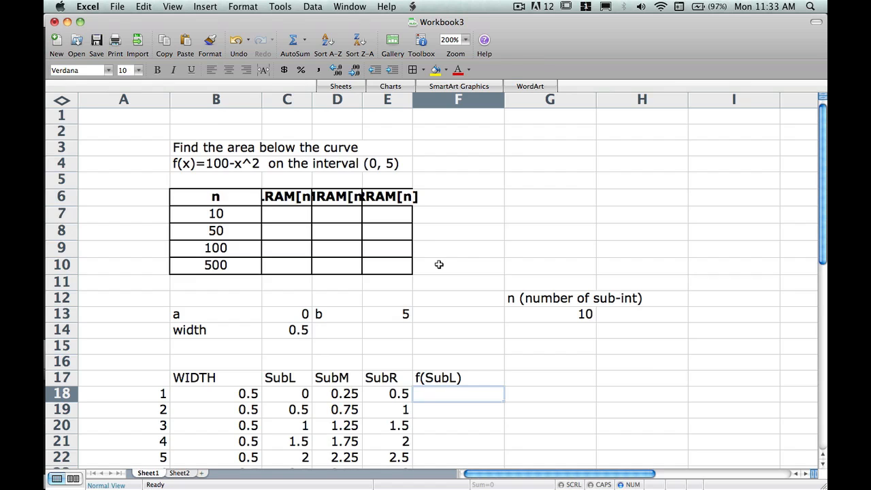
scroll(506, 242, down, 5)
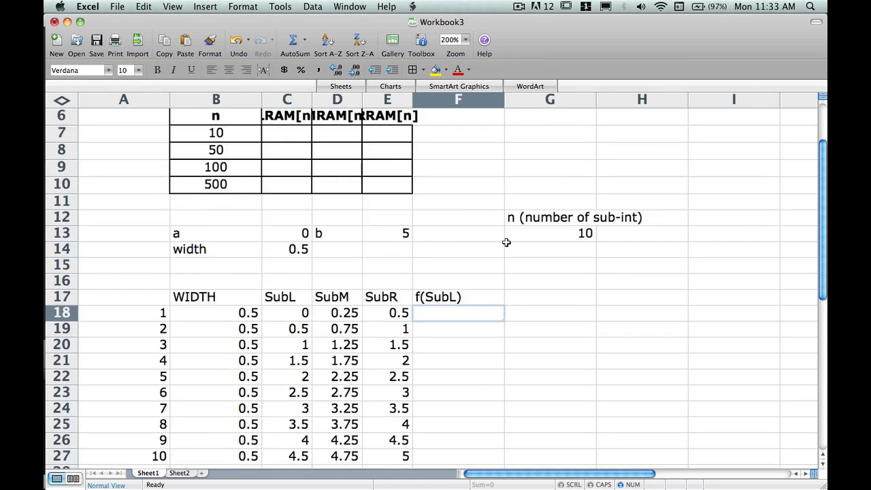
scroll(506, 242, down, 4)
text(=)
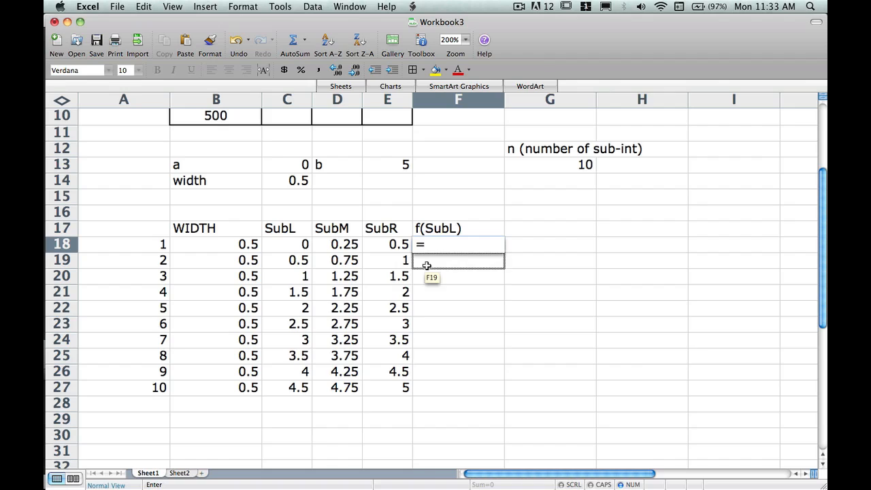
text(100-)
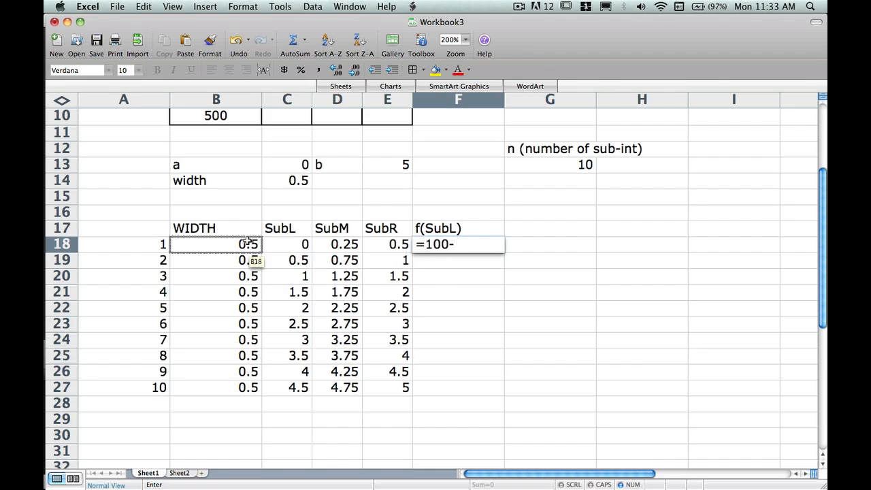
click(282, 246)
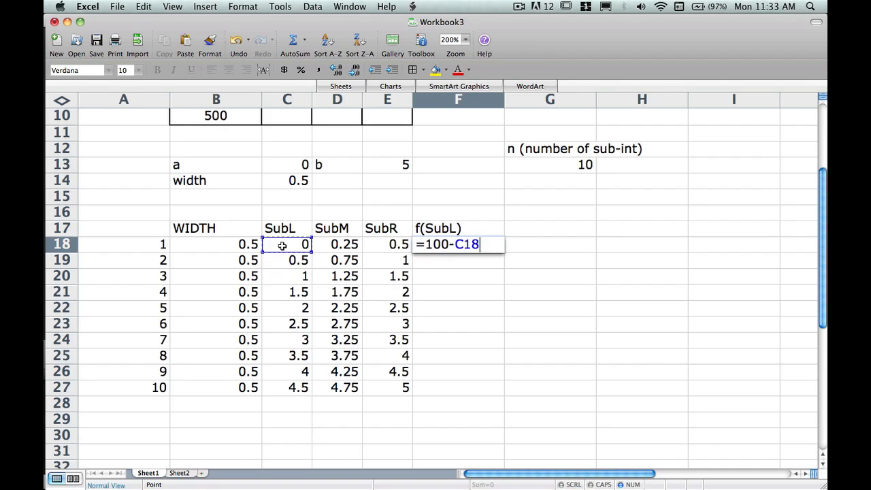
text(^2)
key(Return)
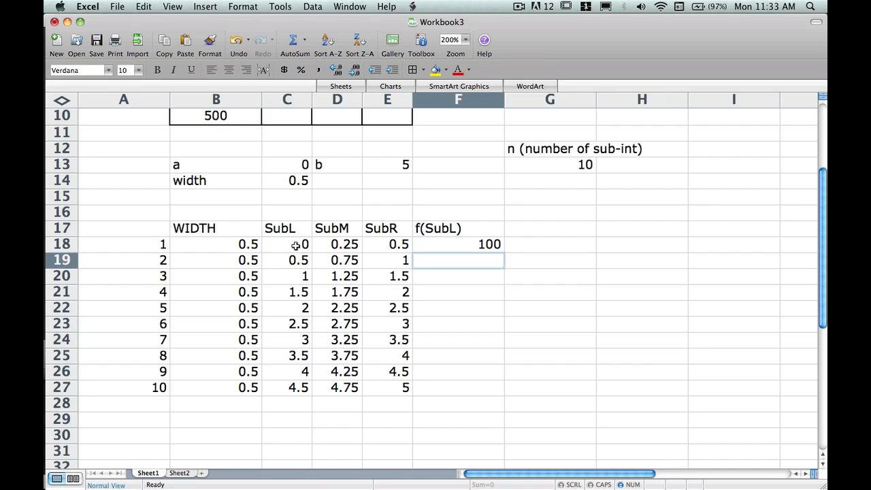
click(437, 245)
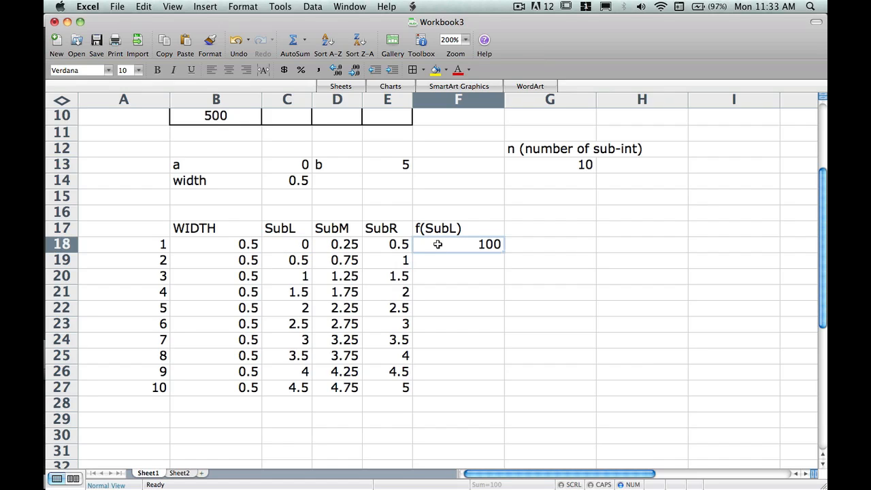
Enter the headings f(SubM) in cell G17 and f(SubR) in cell H17
click(553, 229)
text(f)
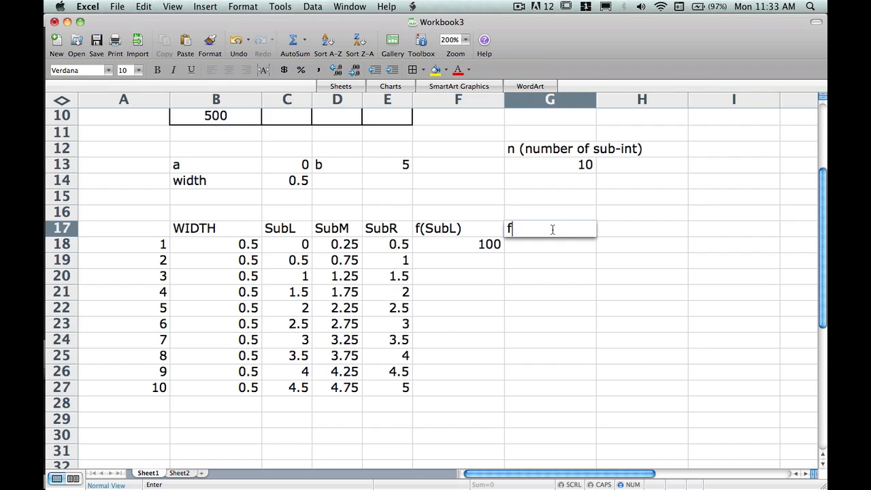
text((SubM))
key(Tab)
text(f()
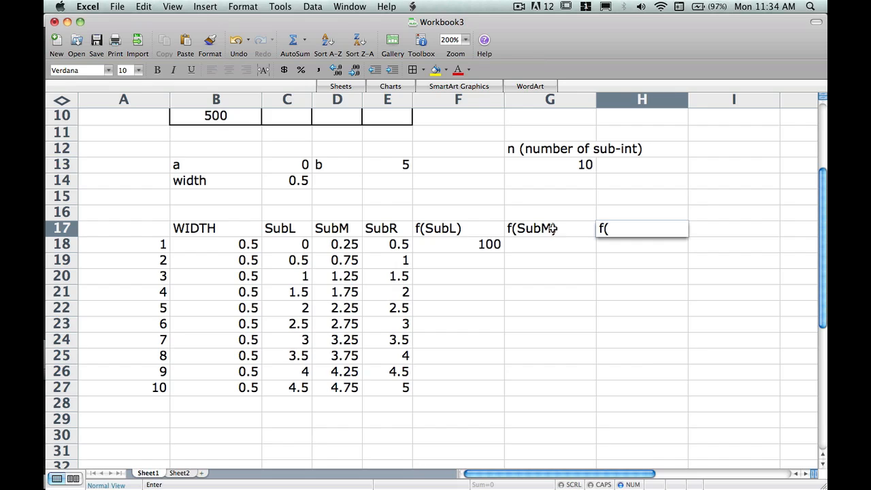
text(SubR))
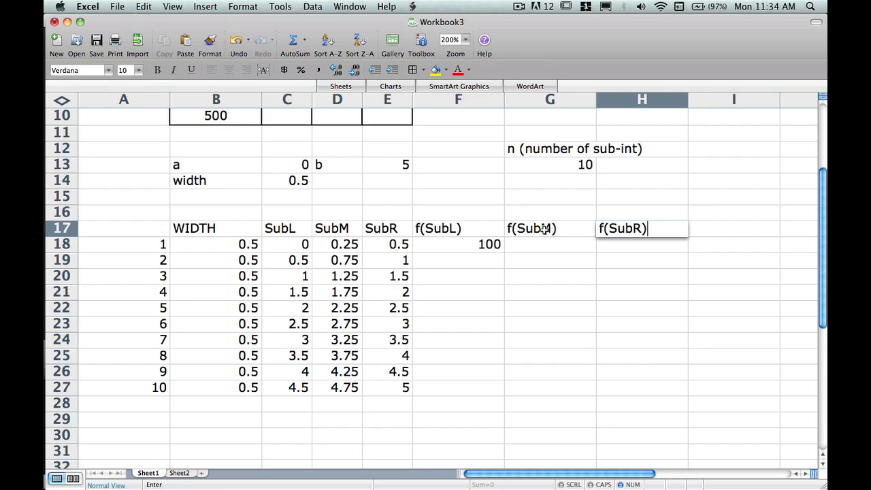
key(Return)
click(536, 241)
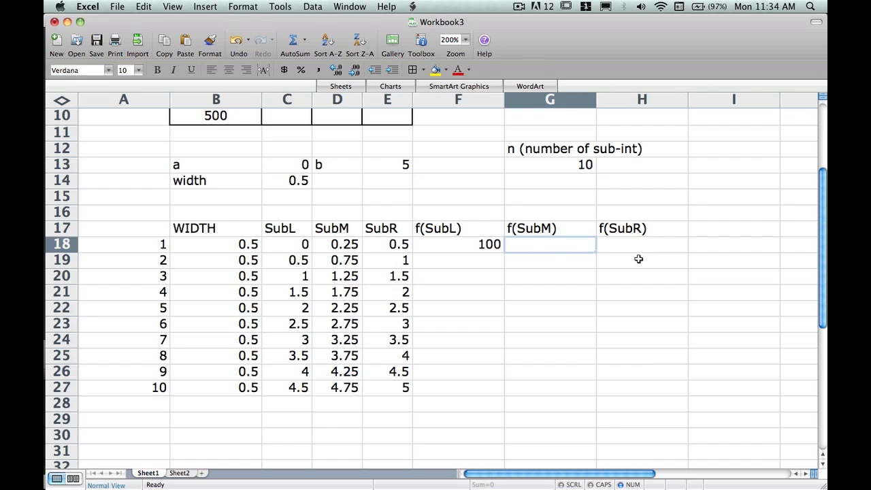
Copy the function formula from F18 across to G18 and H18, and check the copied formula's cell reference in H18
click(488, 240)
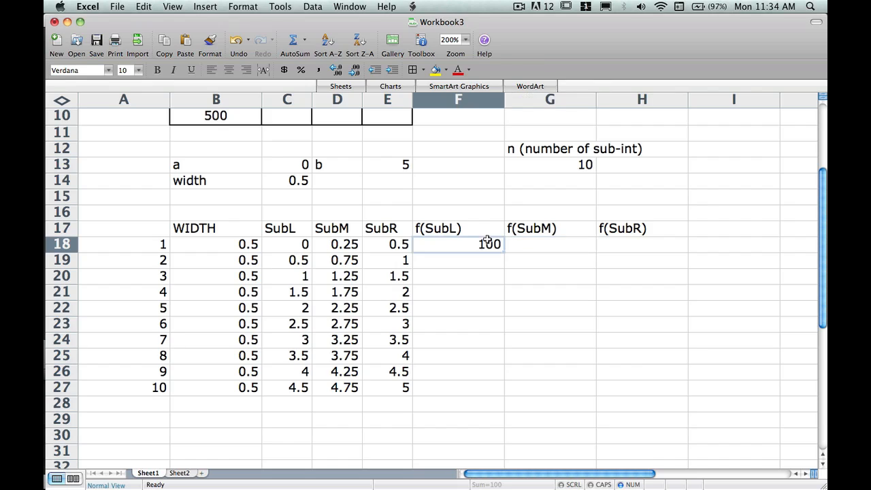
drag(502, 253, 653, 250)
click(570, 243)
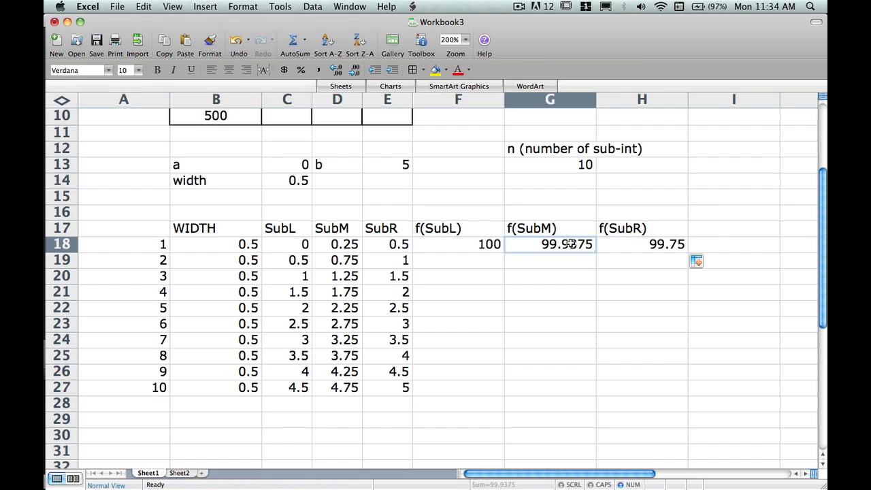
double_click(654, 243)
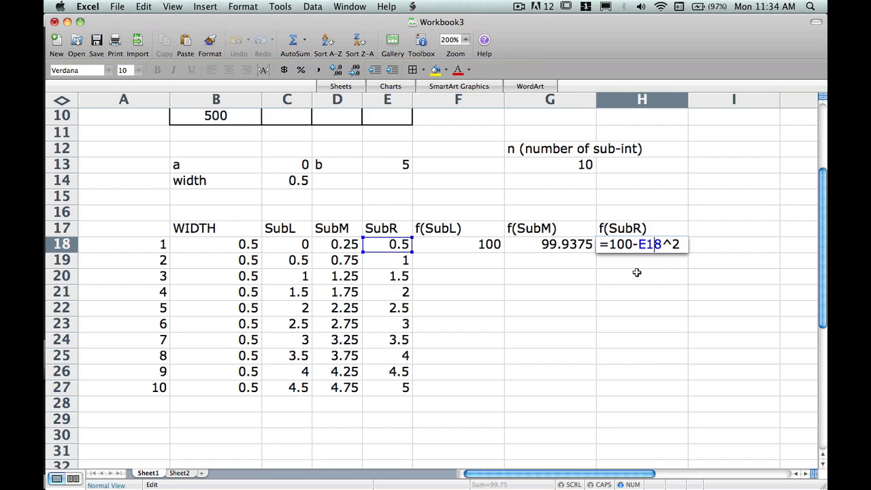
key(Return)
Fill the formulas in F18:H18 down through row 27 and narrow columns F through H together to a width of about 6.43
drag(490, 246, 612, 248)
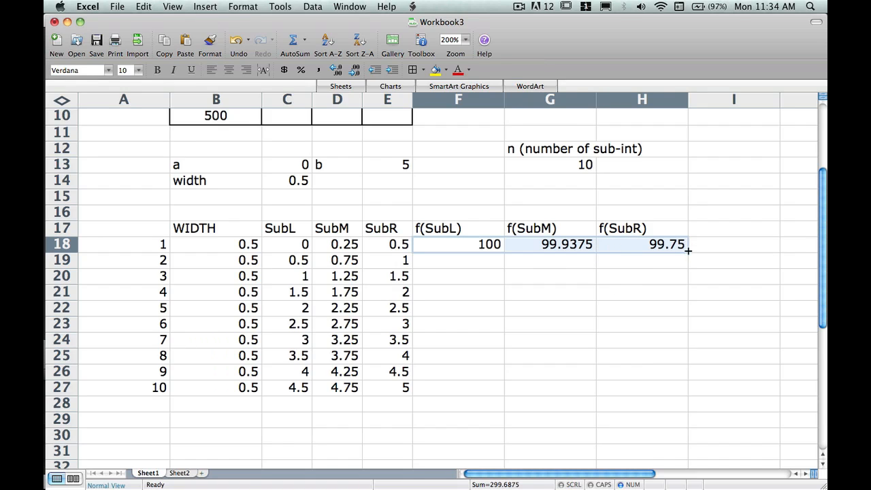
drag(687, 251, 670, 388)
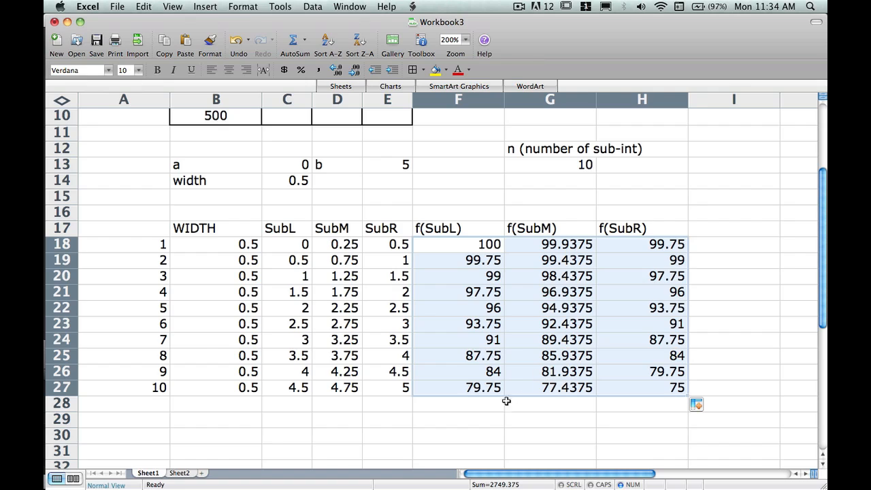
click(480, 410)
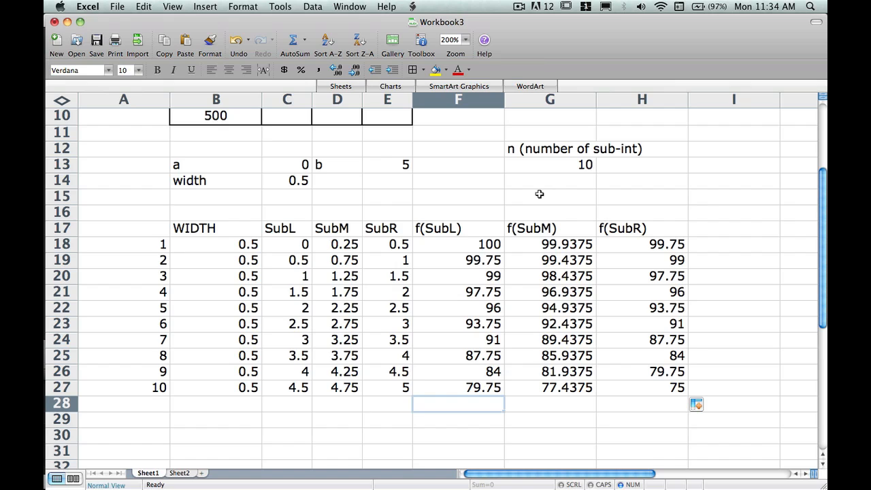
drag(496, 97, 657, 101)
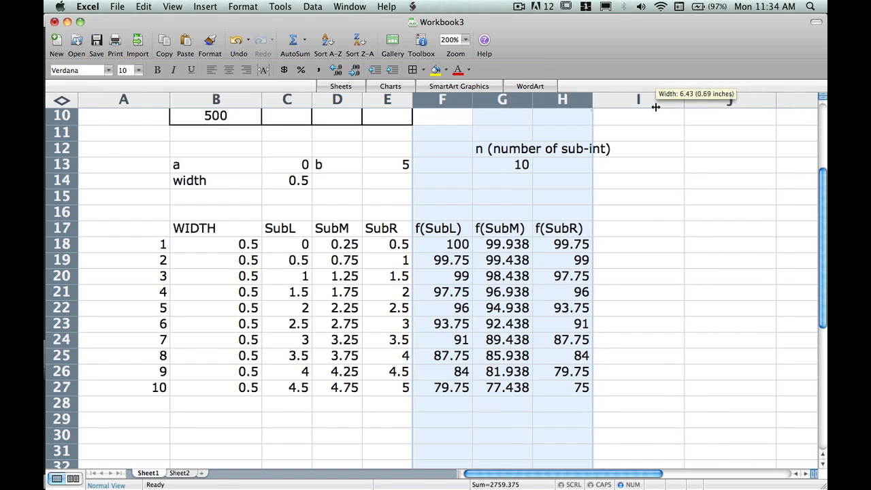
Enter the heading AreaL in cell I17 and fit column I to its contents
click(613, 230)
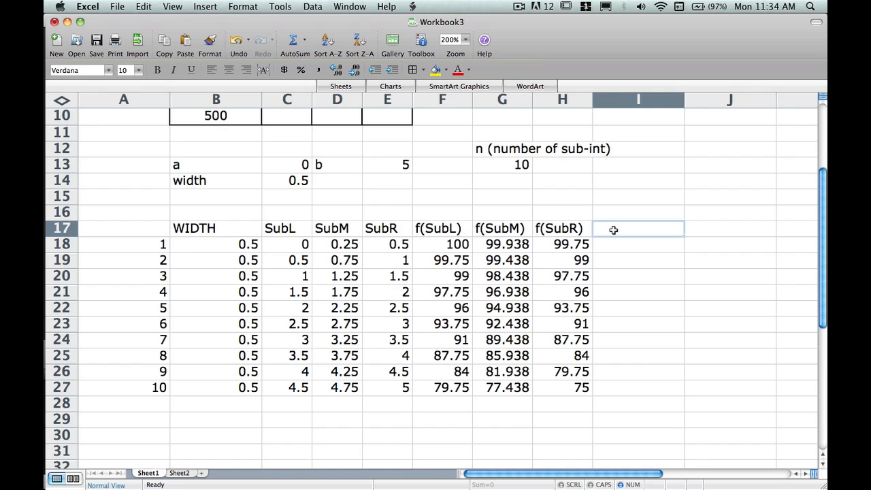
text(A)
text(rea()
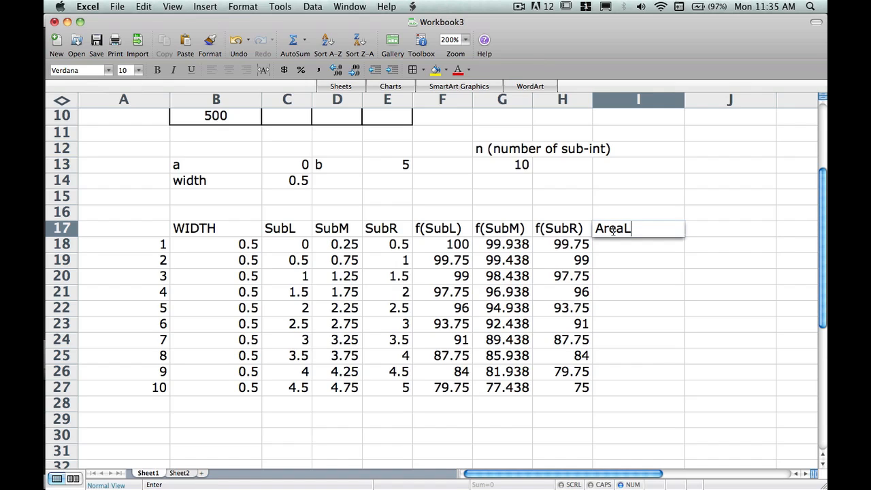
key(Tab)
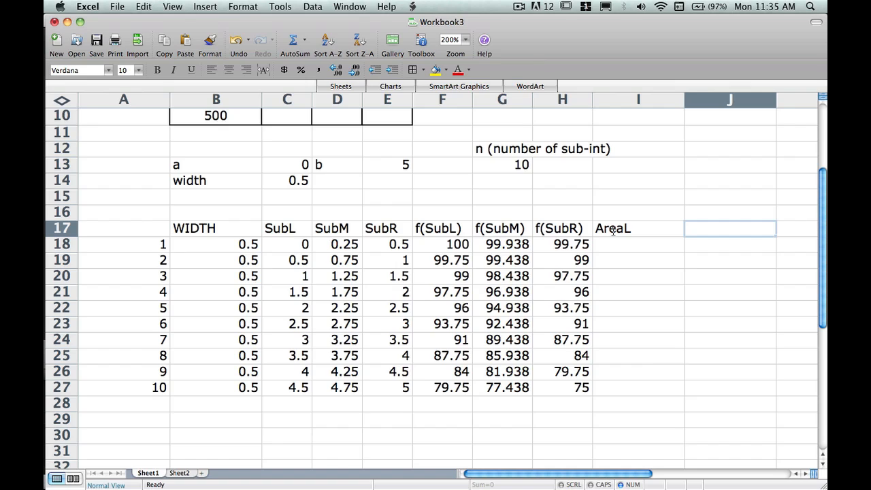
double_click(685, 104)
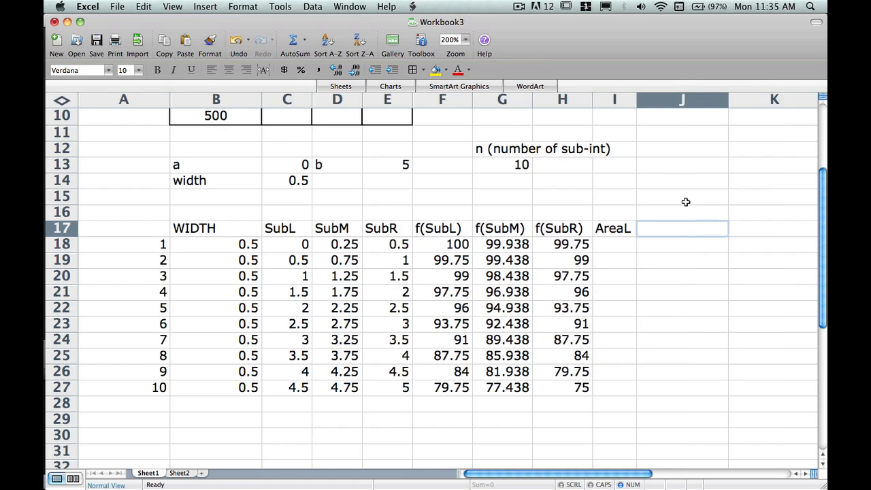
Enter the headings AreaM in J17 and AreaR in K17, fitting column J to its contents
text(AreaM)
double_click(729, 98)
click(730, 97)
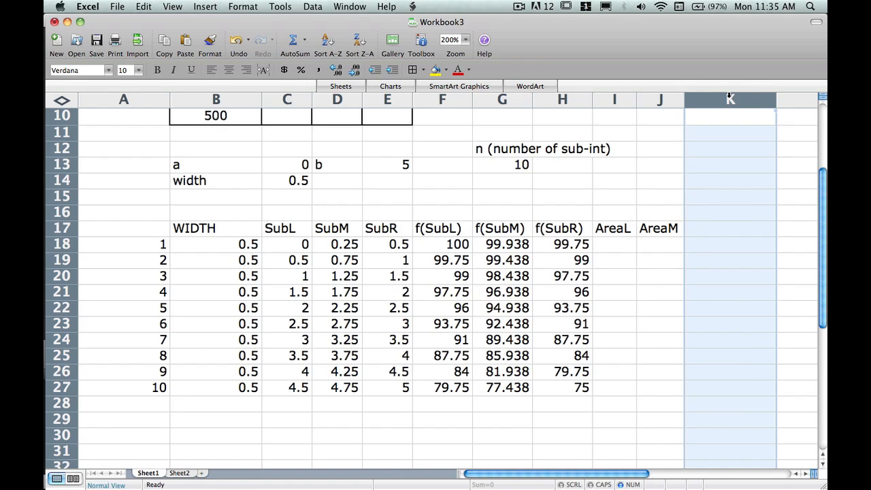
click(708, 225)
text(Are)
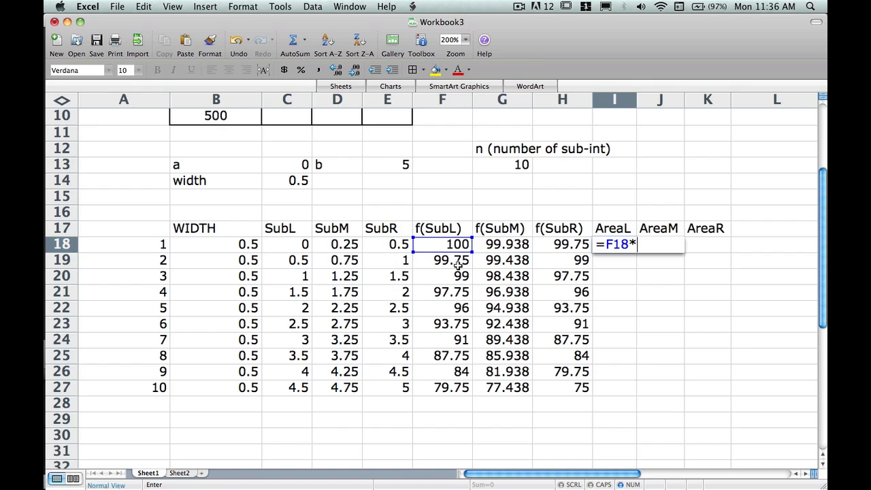
Compute the first left rectangle's area in I18 with the formula =F18*$B18, keeping the width column reference fixed
click(225, 245)
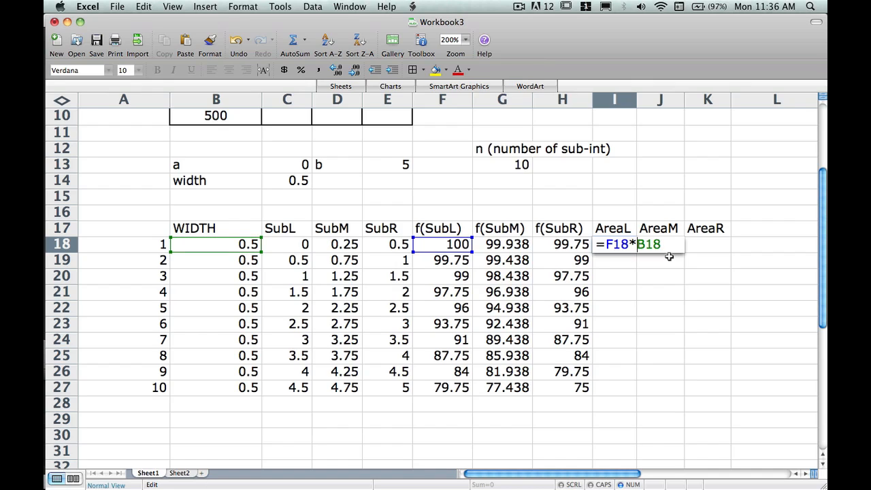
text($)
key(Return)
Copy the area formula from I18 across to K18 and fill I18:K18 down through row 27
click(626, 246)
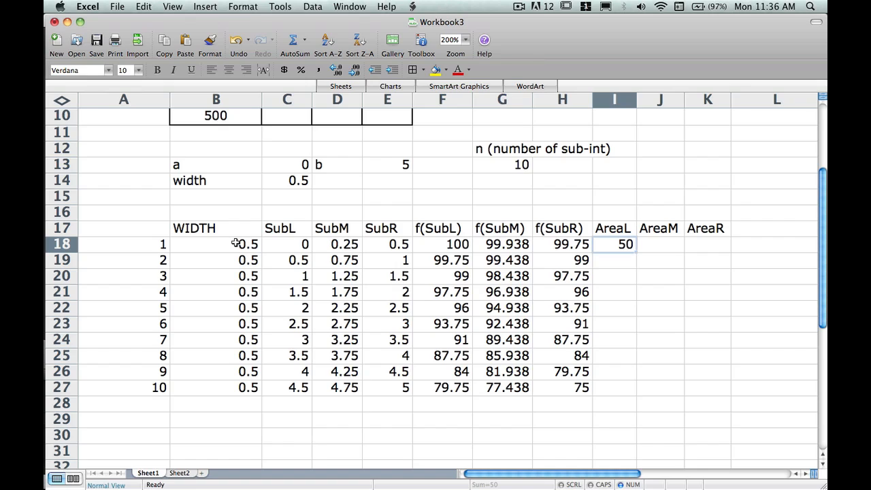
drag(636, 252, 730, 249)
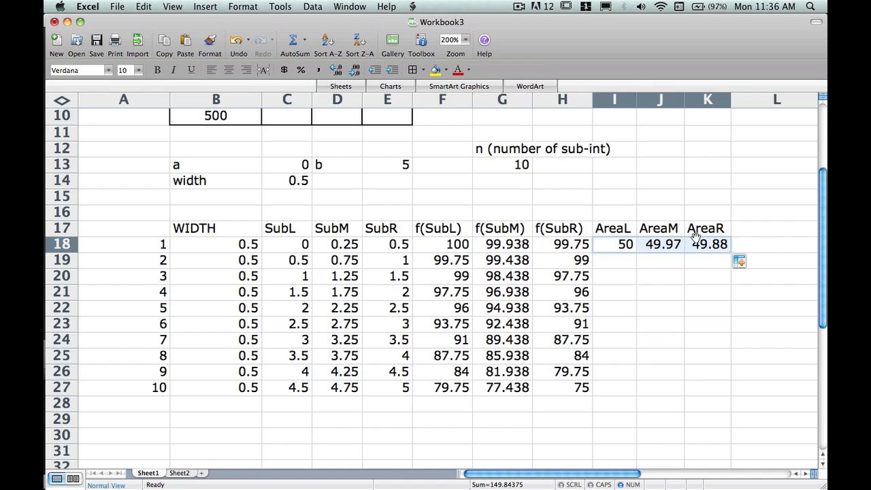
click(734, 249)
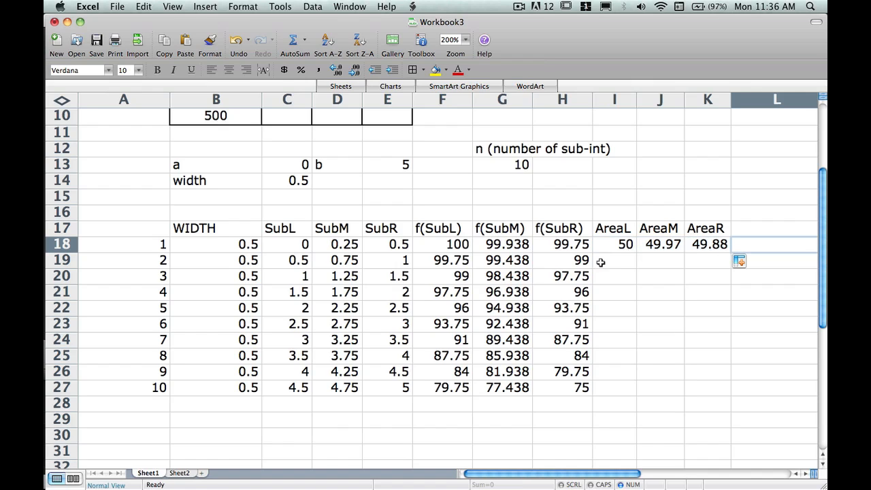
drag(619, 248, 723, 394)
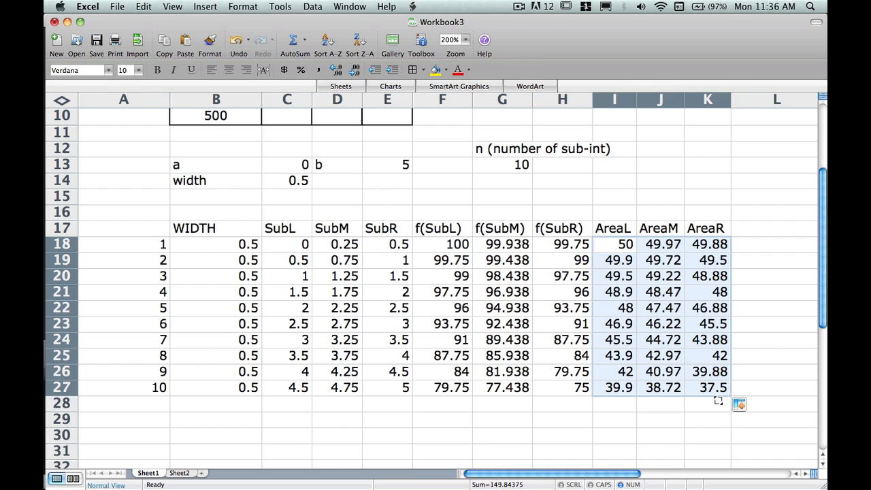
click(609, 420)
Enter the label LRAM in cell I14 and total the left areas in I15 with =sum(I18:I27)
click(616, 180)
text(LRAM)
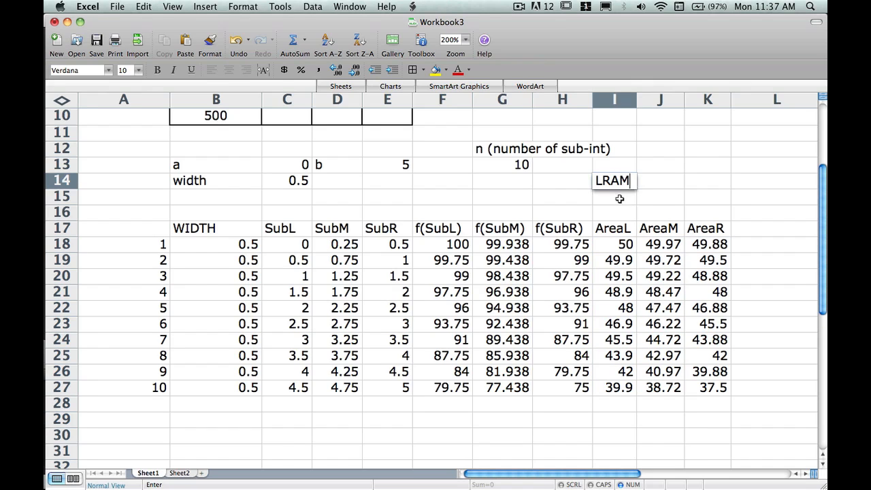
key(Return)
text(=)
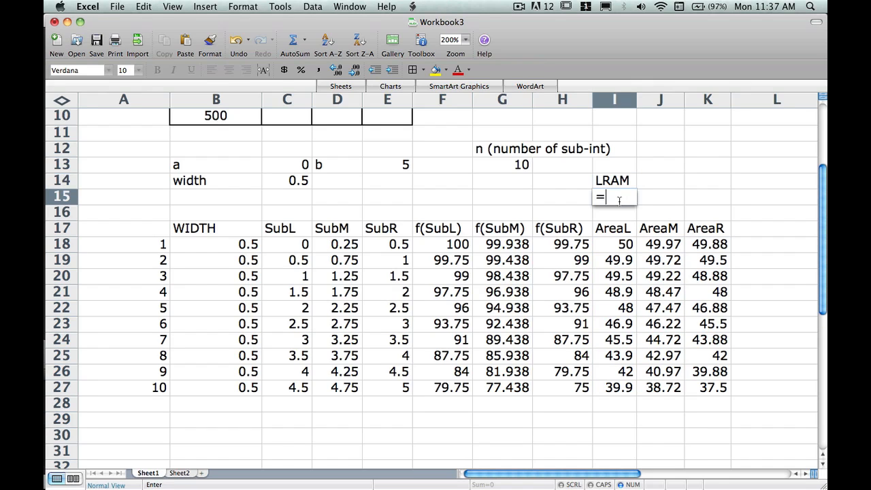
text(sum()
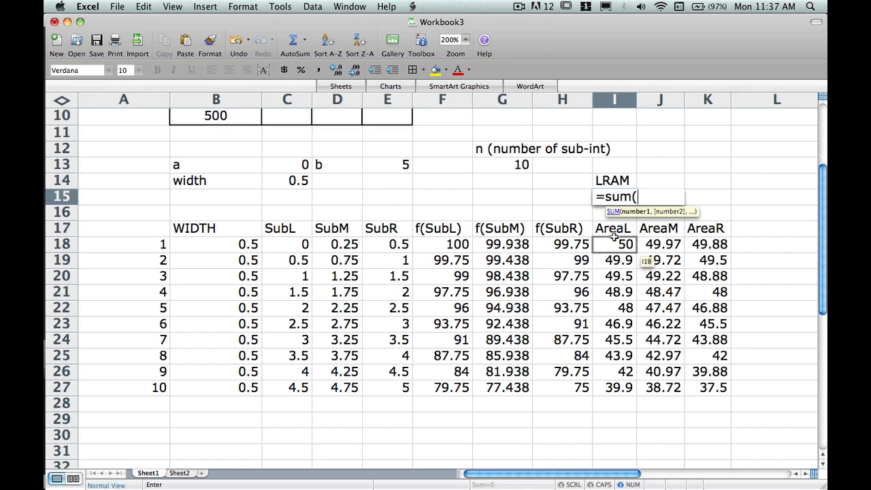
drag(612, 243, 618, 388)
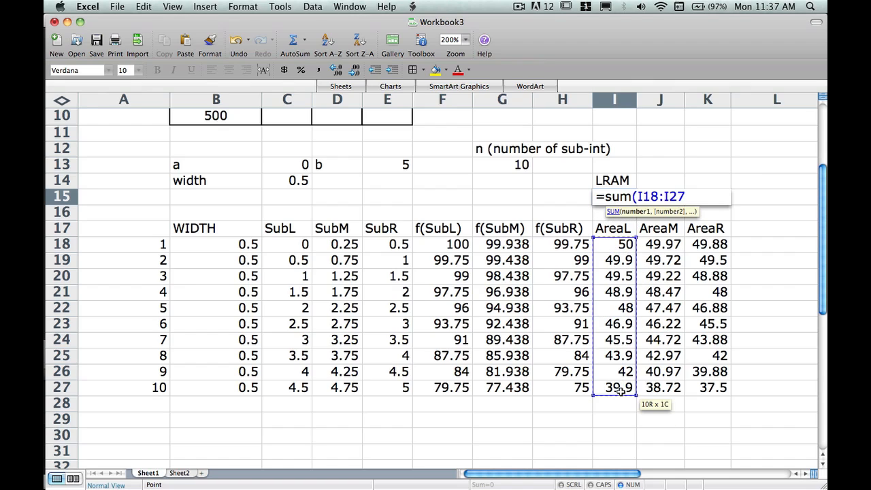
key(Return)
Enter the label MRAM in cell J14 and total the midpoint areas J18:J27 with a sum formula in J15
click(646, 181)
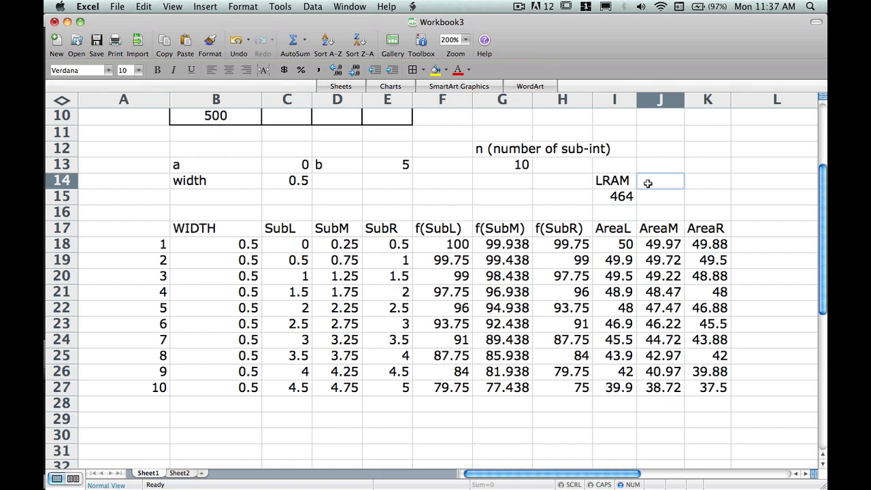
text(MRAM)
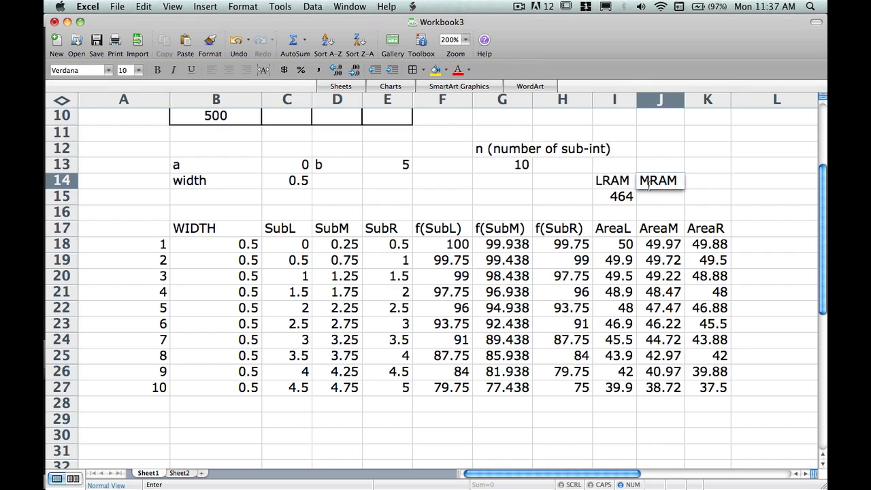
key(Return)
text(=)
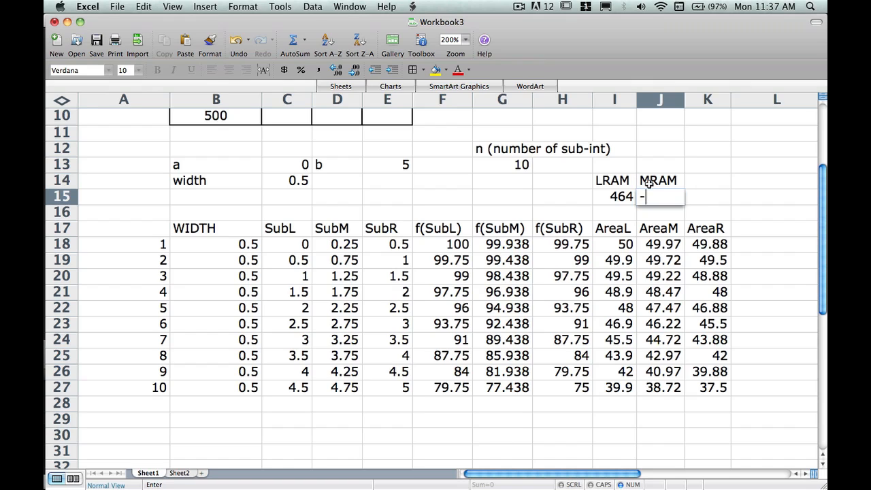
text(sum()
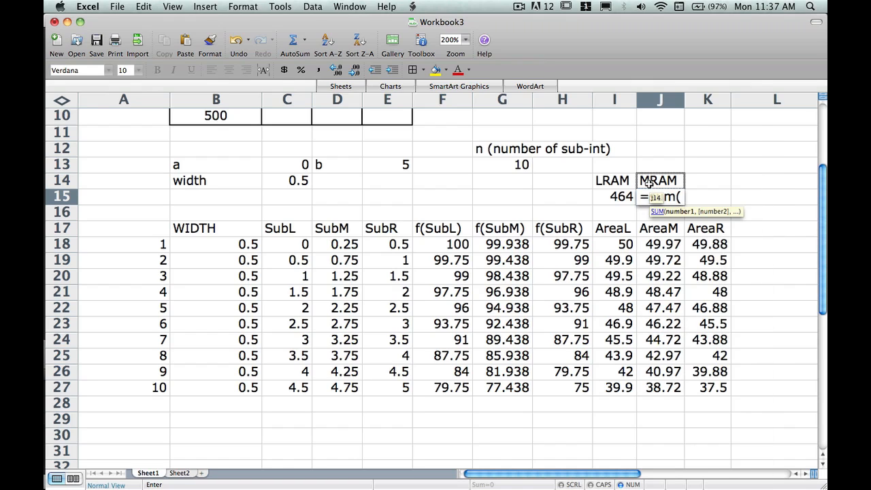
drag(653, 245, 653, 391)
key(Return)
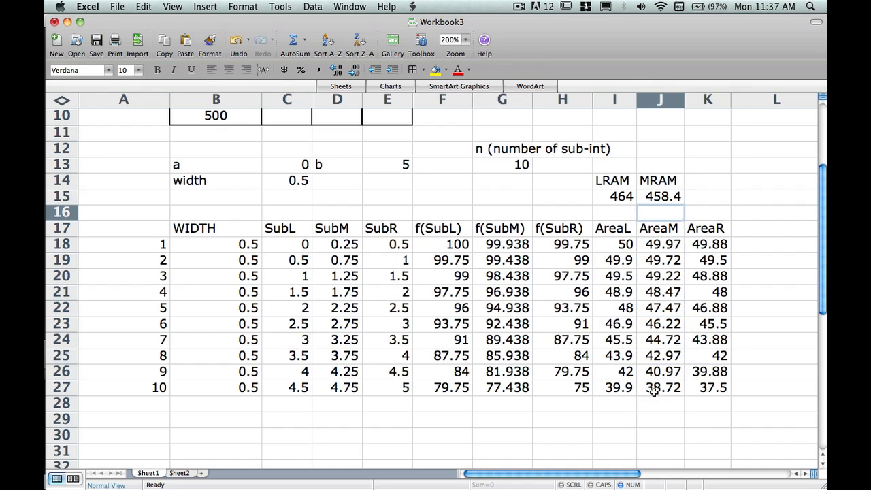
Copy the sum formula from J15 to K15 for the right areas and label it RRAM in cell K14
click(661, 202)
drag(683, 204, 708, 204)
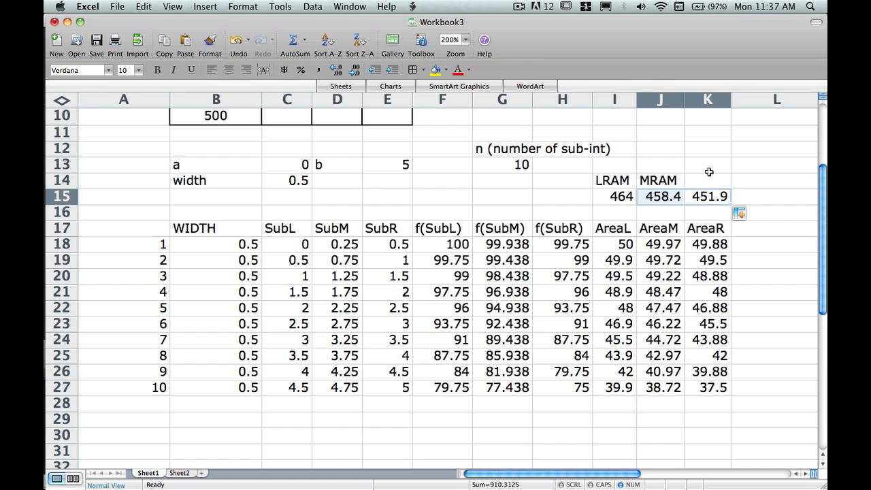
click(706, 194)
double_click(704, 196)
key(Return)
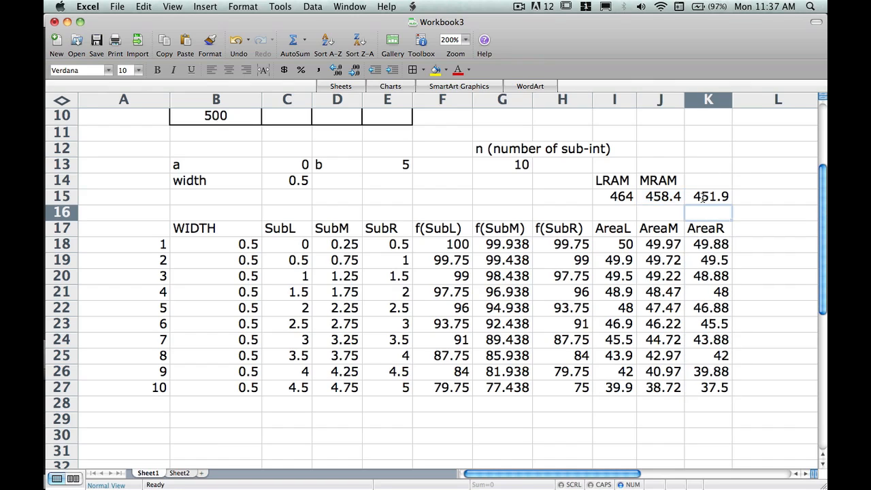
key(Up)
key(Up)
text(RRAM)
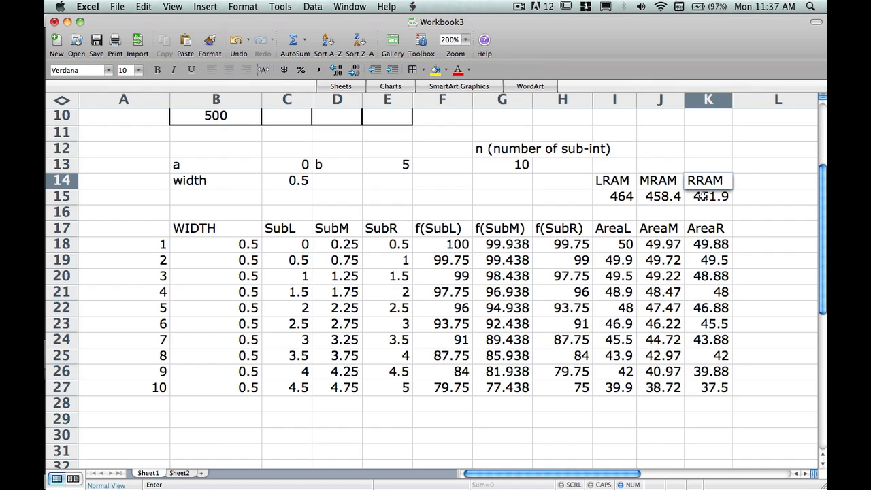
click(749, 228)
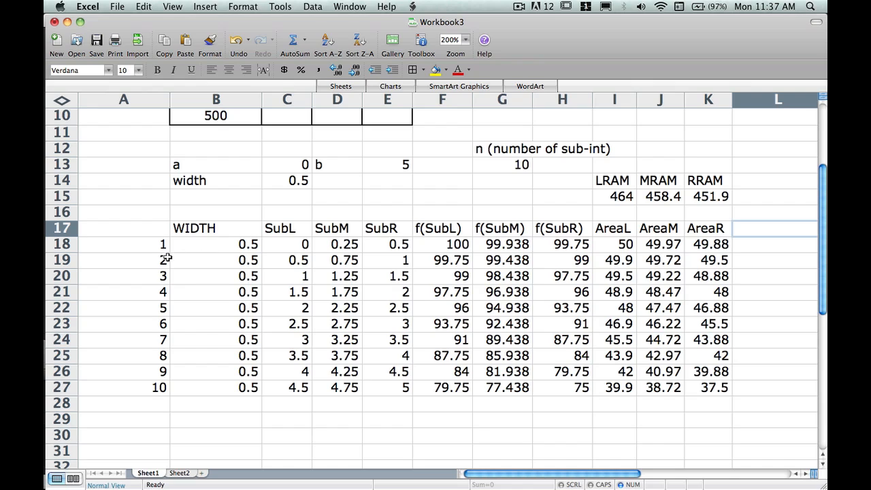
Set the number of sub-intervals n in cell G13 to 50
click(651, 201)
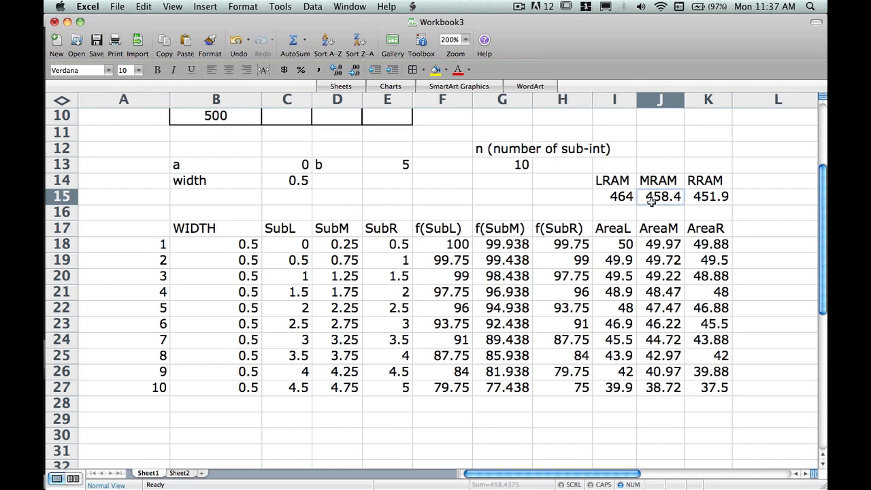
click(155, 230)
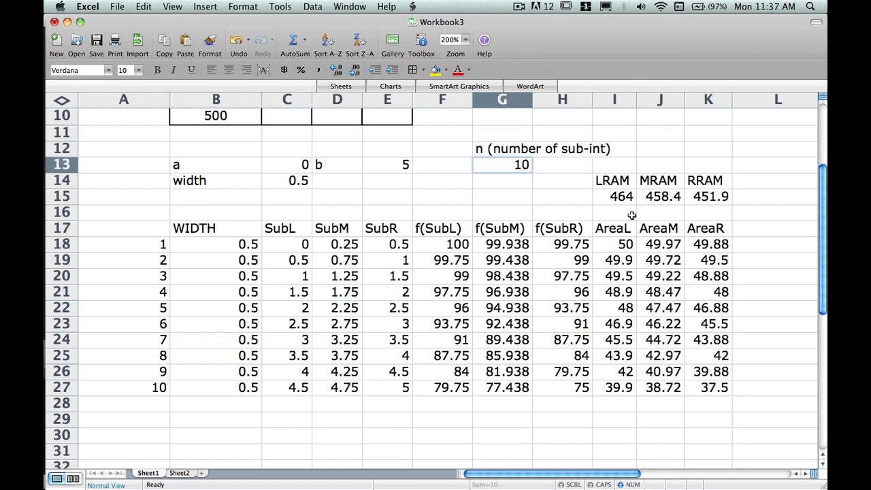
text(50)
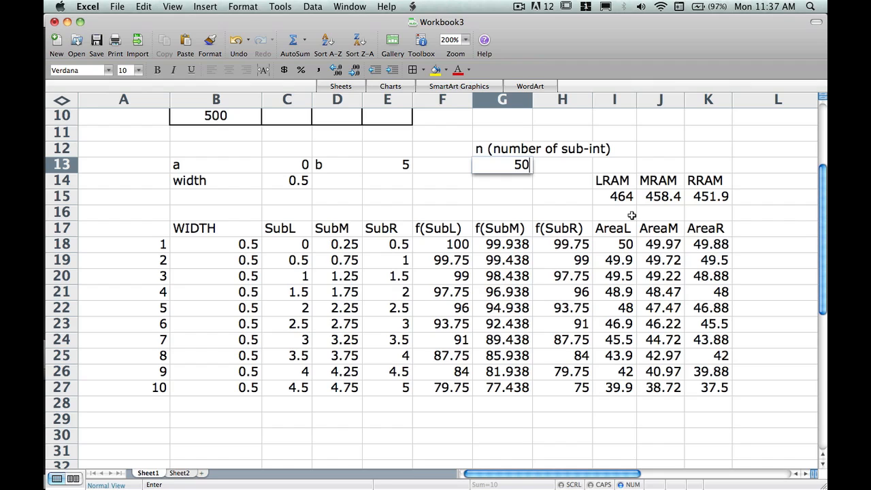
key(Return)
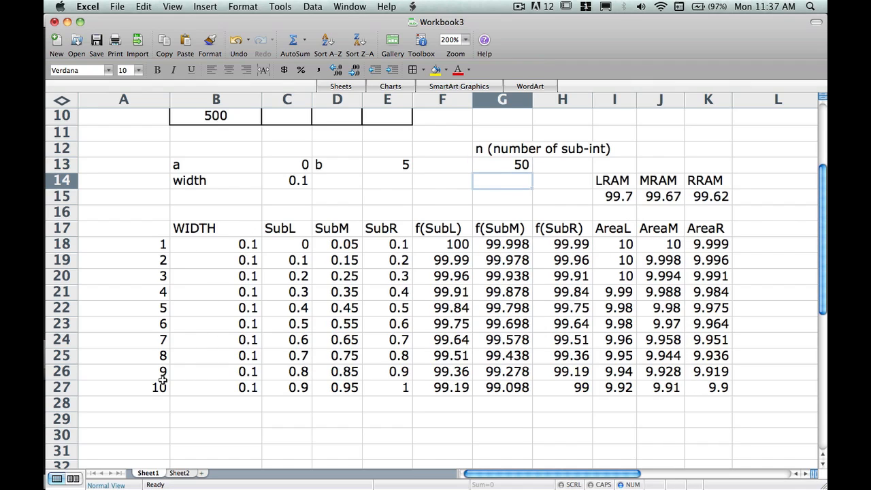
Extend the sub-interval table in columns A to K down to row 67 so it covers 50 sub-intervals
drag(161, 385, 730, 346)
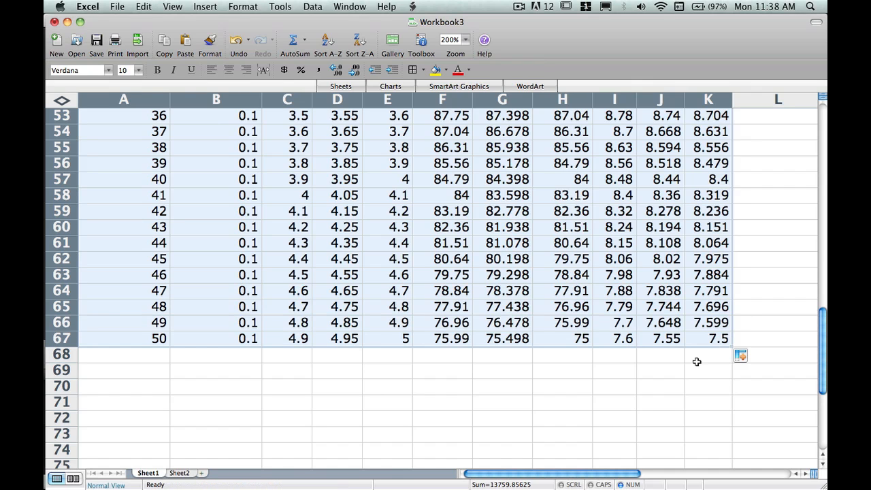
Change the LRAM total in I15 to sum I18:I1000, and copy the formula to the MRAM and RRAM totals in J15 and K15
scroll(697, 361, up, 15)
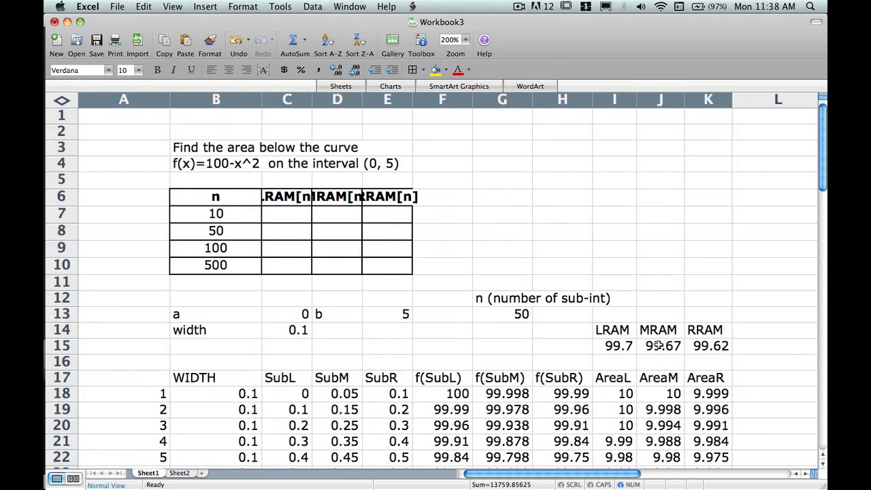
click(622, 345)
double_click(620, 345)
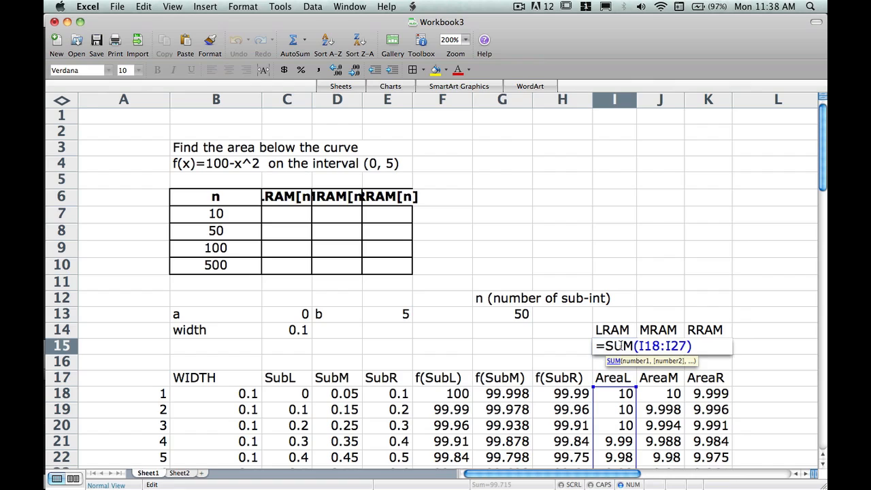
drag(669, 348, 681, 348)
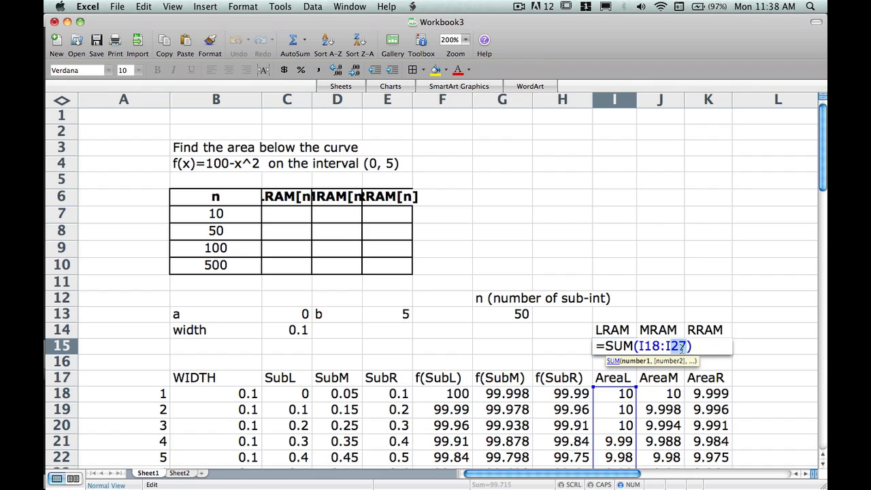
text(1000)
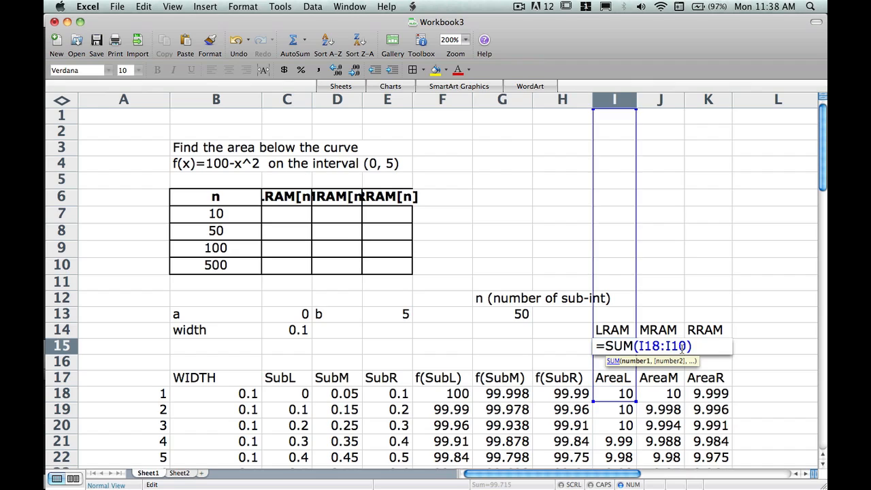
key(Return)
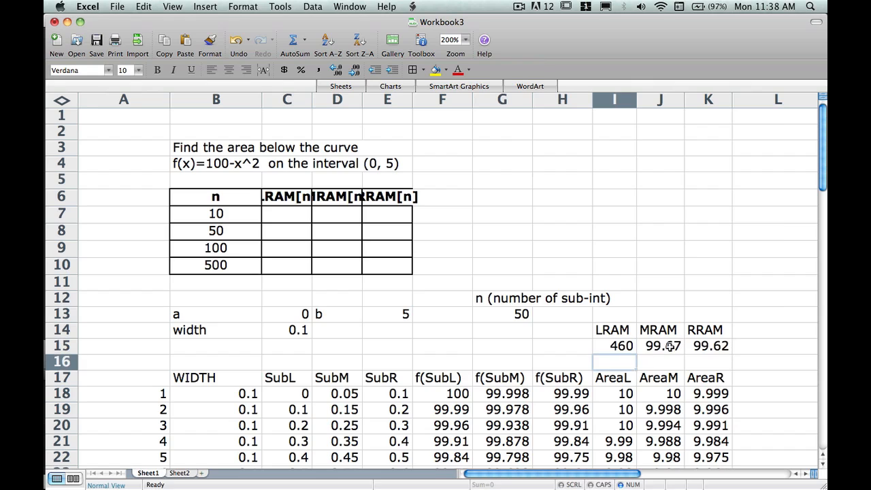
drag(636, 354, 714, 355)
click(764, 273)
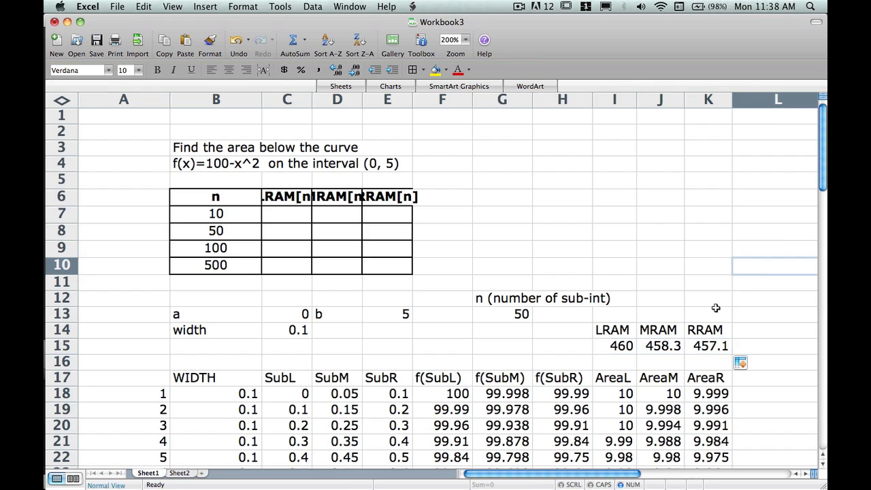
Review the sub-interval rows down to the end of the table and compare them with the area totals in row 15
scroll(716, 308, down, 3)
scroll(716, 308, down, 14)
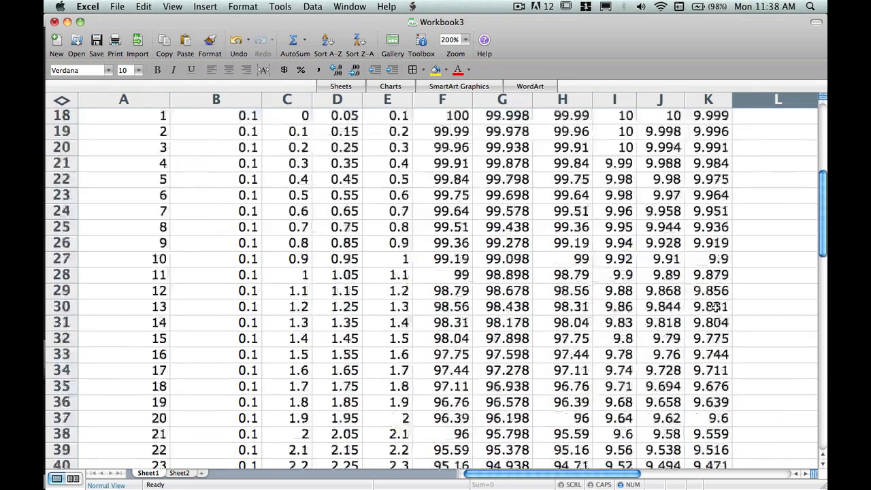
scroll(716, 308, down, 1)
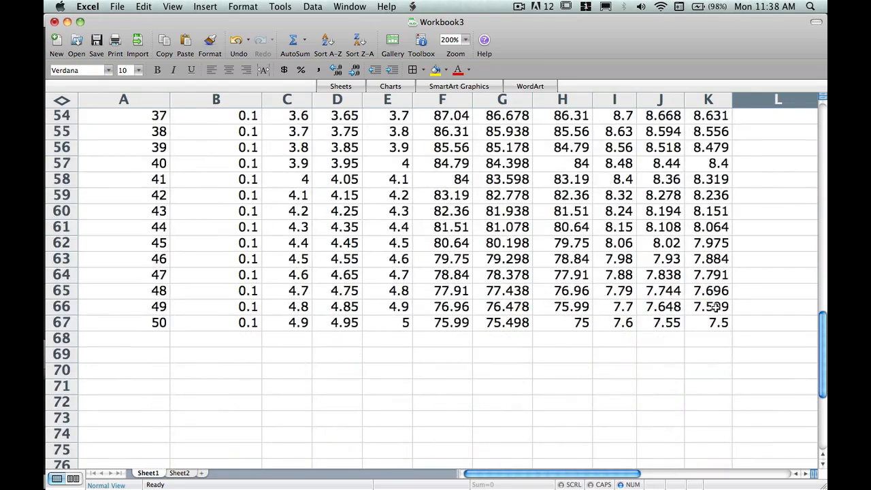
scroll(570, 364, up, 18)
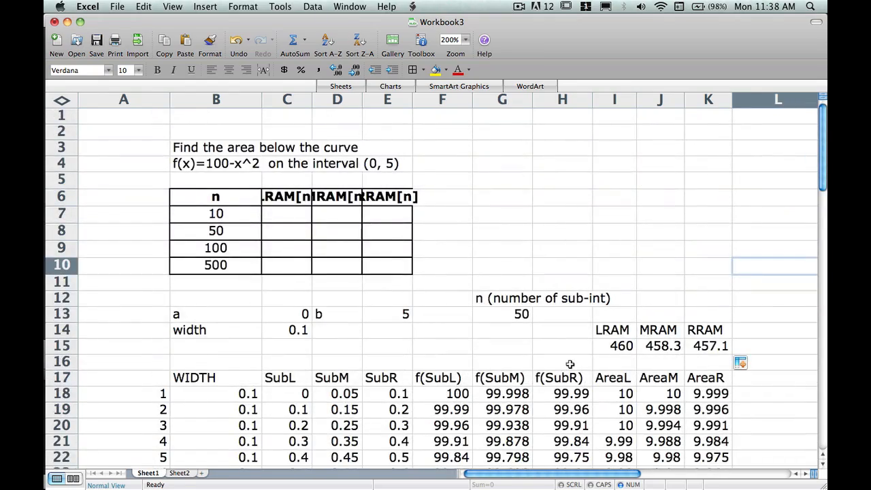
scroll(506, 319, down, 11)
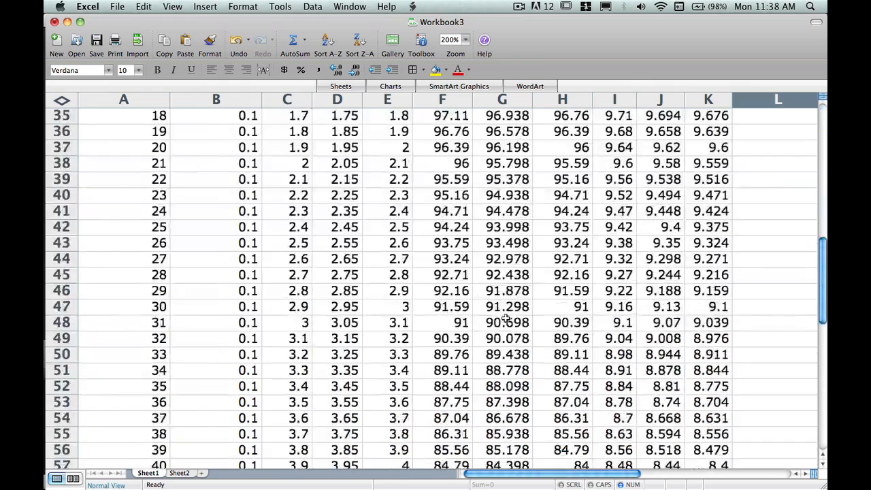
scroll(506, 320, down, 8)
scroll(505, 317, up, 19)
Set the number of sub-intervals n in cell G13 to 100
click(509, 315)
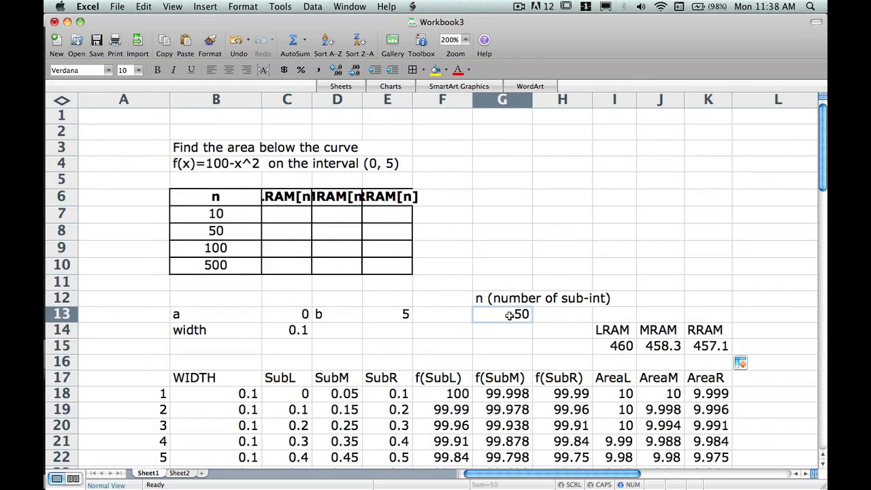
text(100)
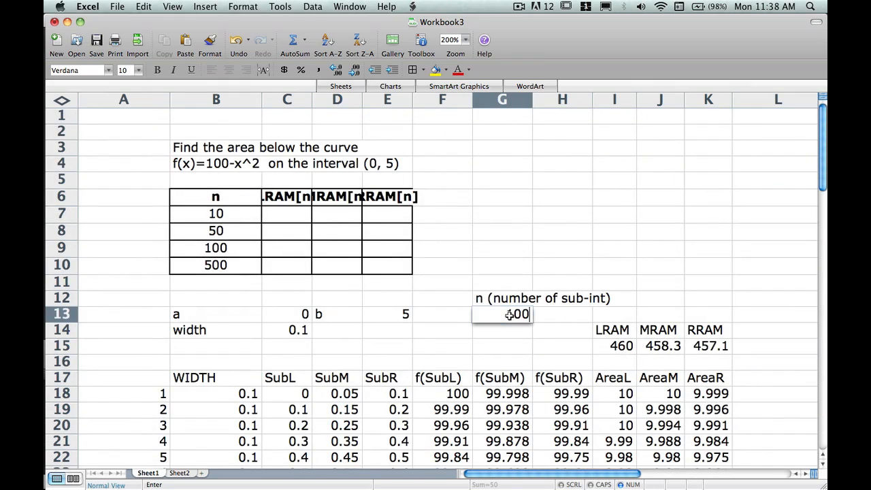
key(Return)
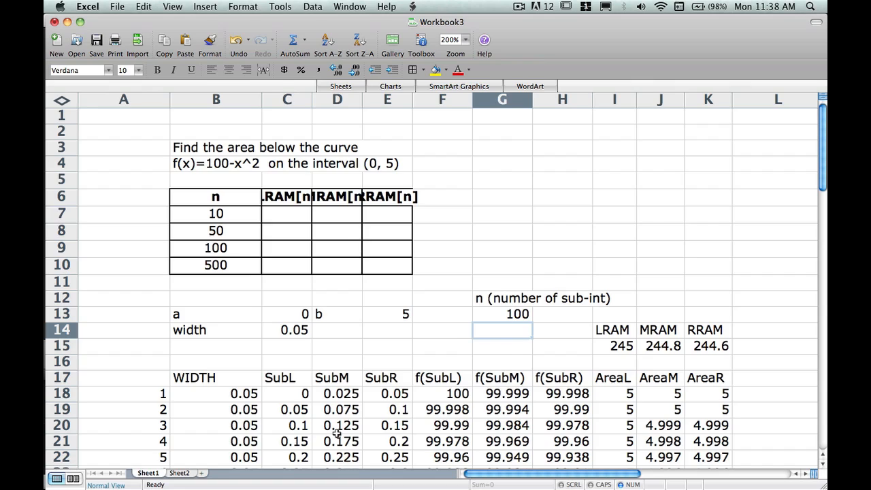
Extend the sub-interval table in columns A to K down to row 117 so it covers 100 sub-intervals
scroll(336, 434, down, 16)
scroll(336, 434, down, 3)
drag(175, 257, 724, 354)
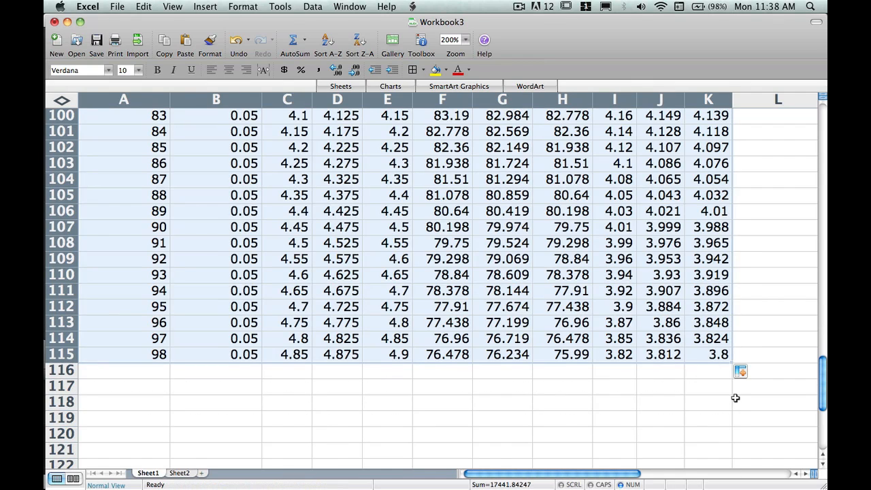
drag(732, 361, 729, 386)
scroll(723, 392, up, 2)
scroll(723, 392, up, 20)
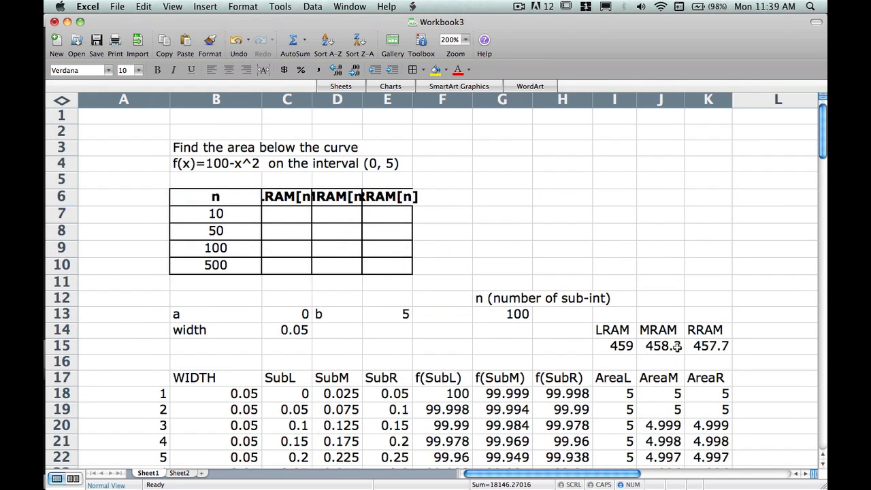
click(642, 269)
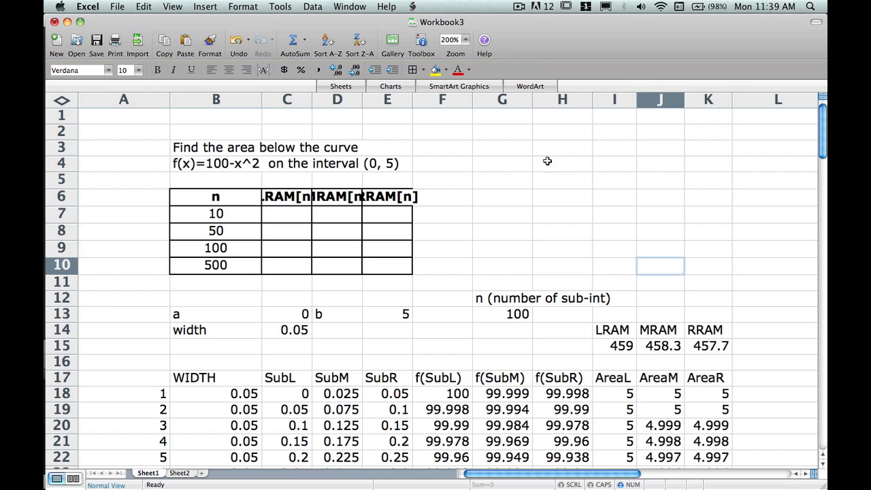
click(521, 6)
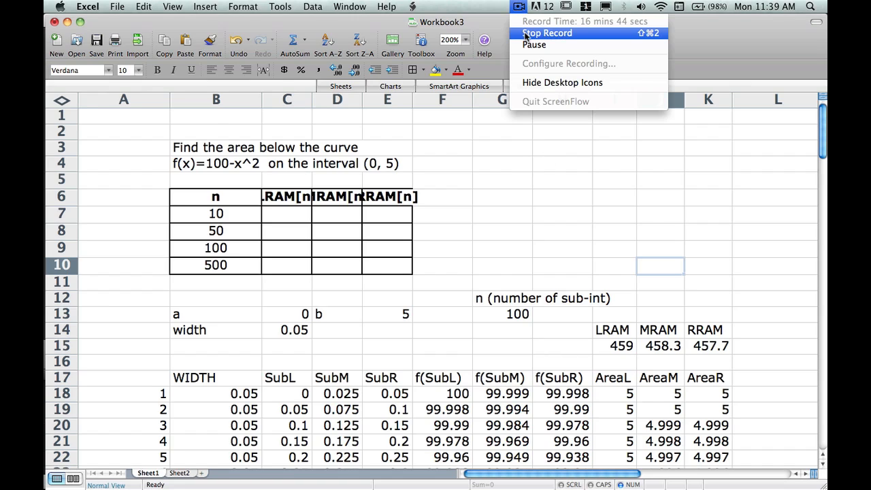